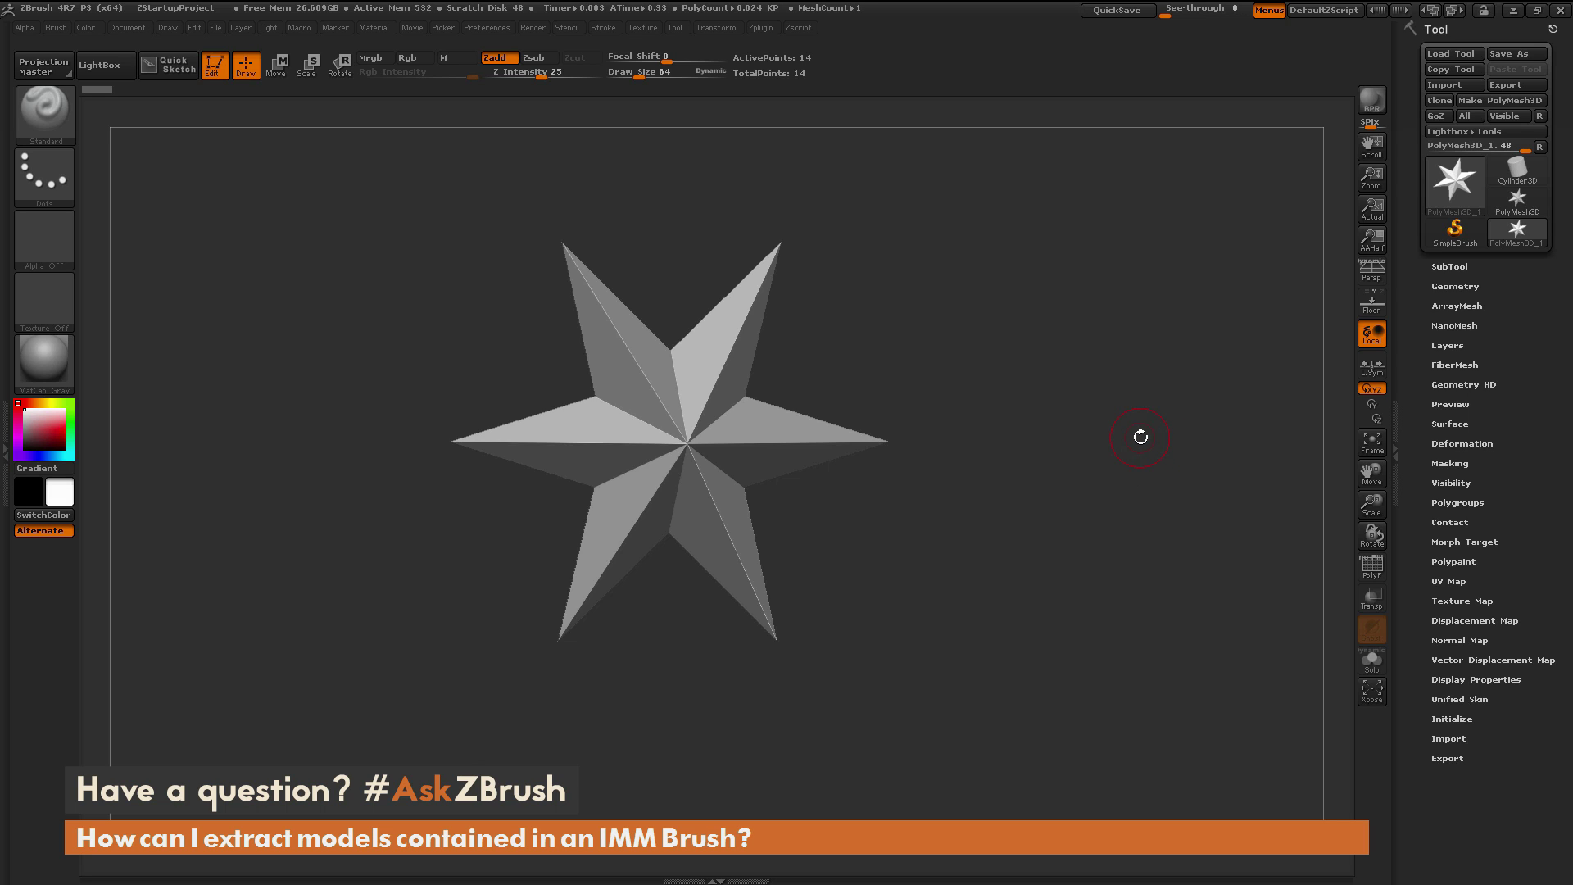
- Switch the current brush to IMM_ModelKit and browse its Boosters, Fasteners, Holds, Pipes and Vents parts
mouse_move(1126, 475)
mouse_down()
mouse_move(1130, 488)
mouse_move(959, 529)
mouse_move(1117, 503)
mouse_move(1121, 413)
mouse_move(1155, 468)
mouse_up()
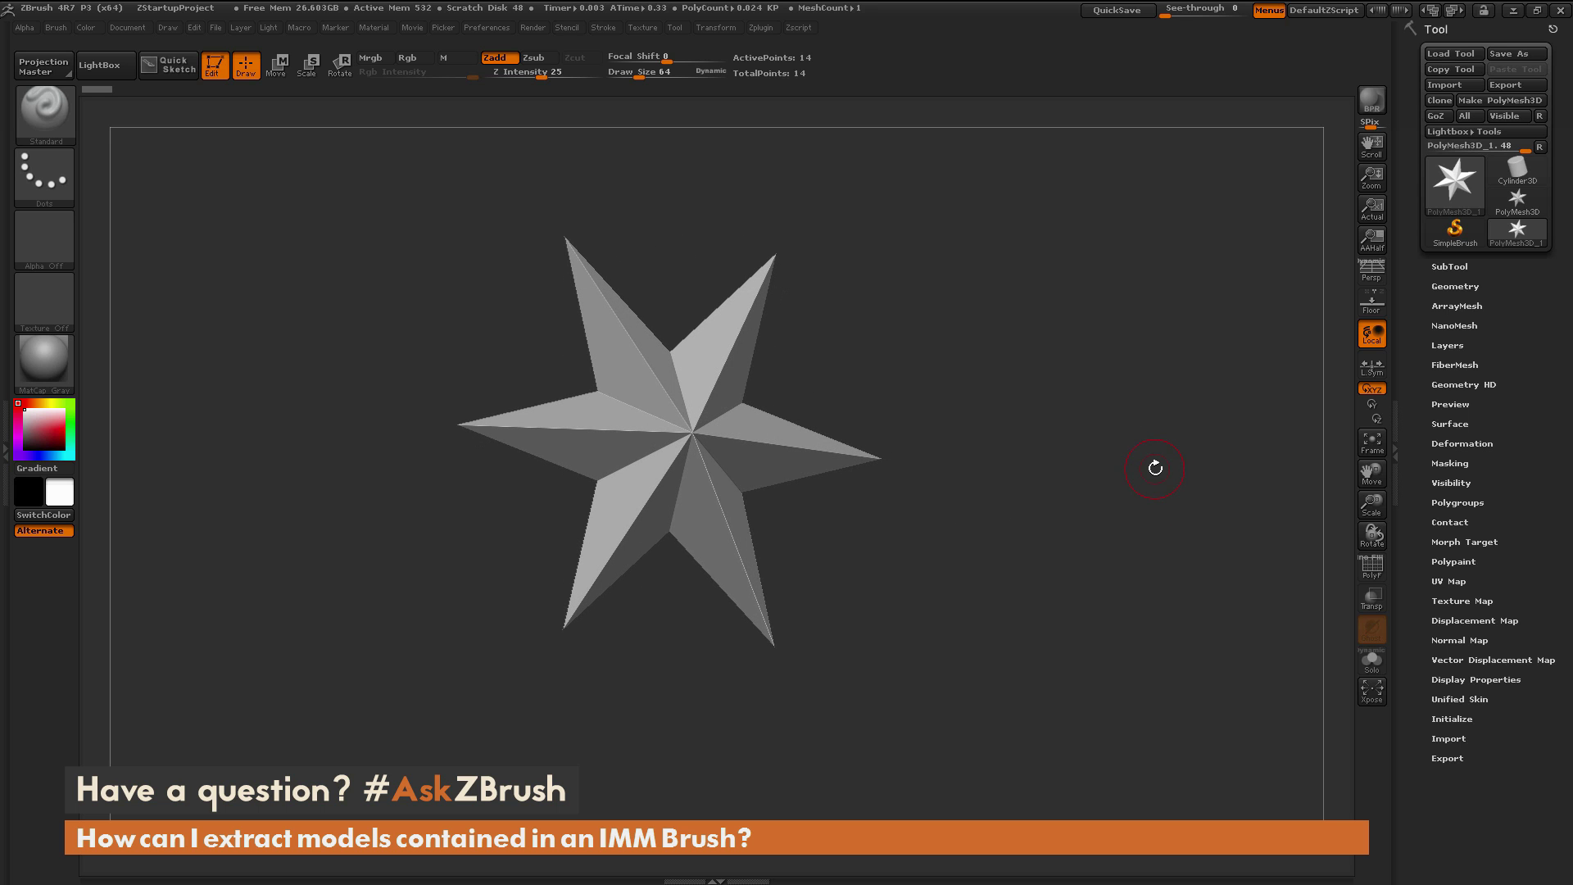
click(51, 117)
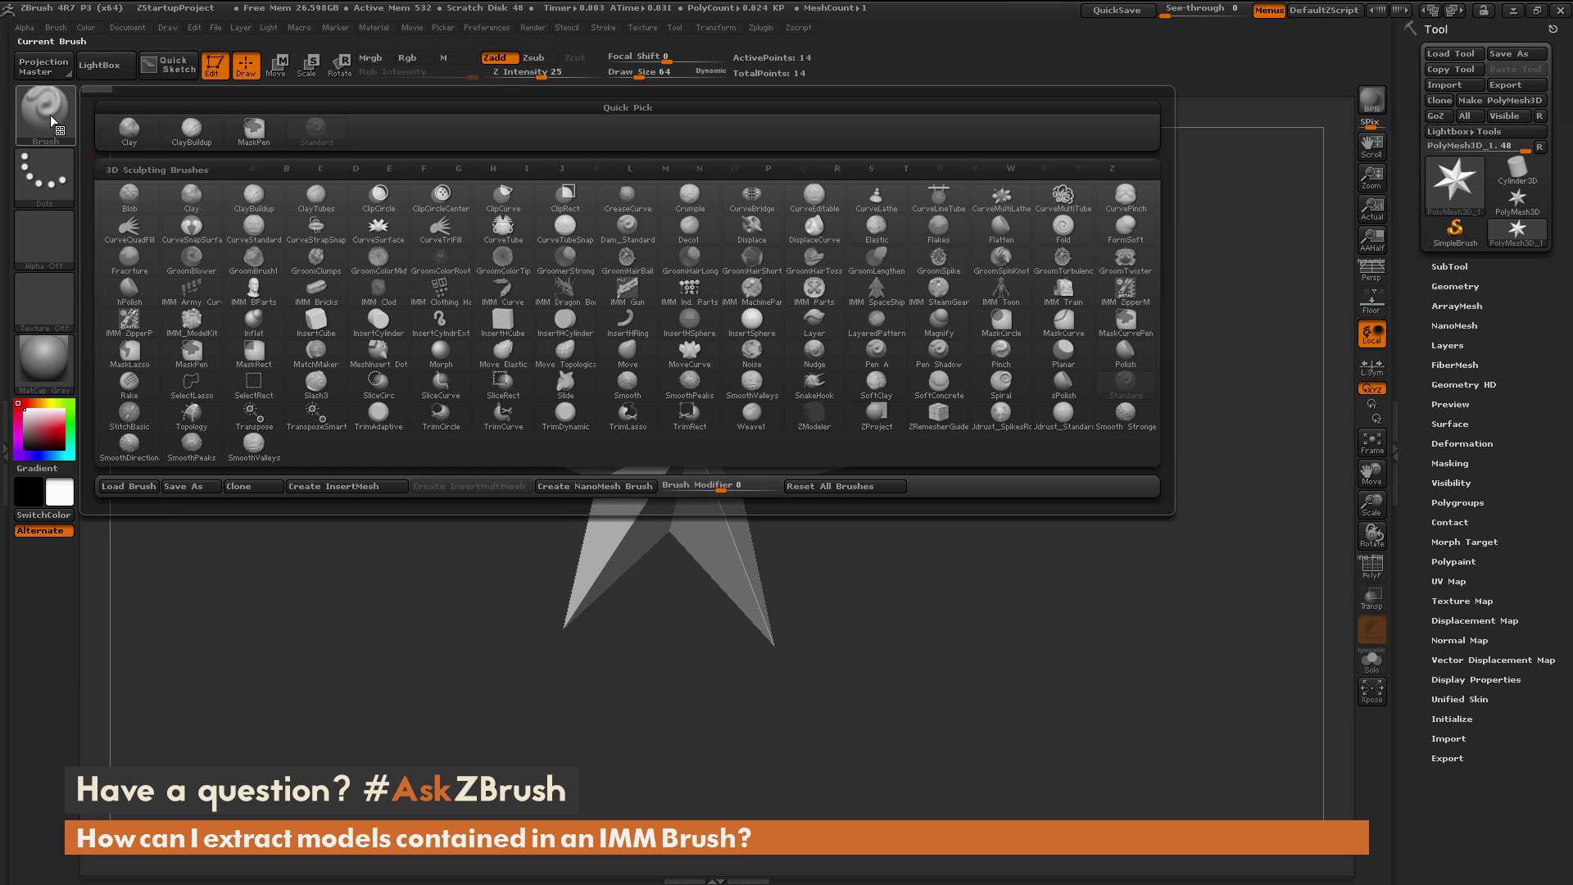
click(189, 323)
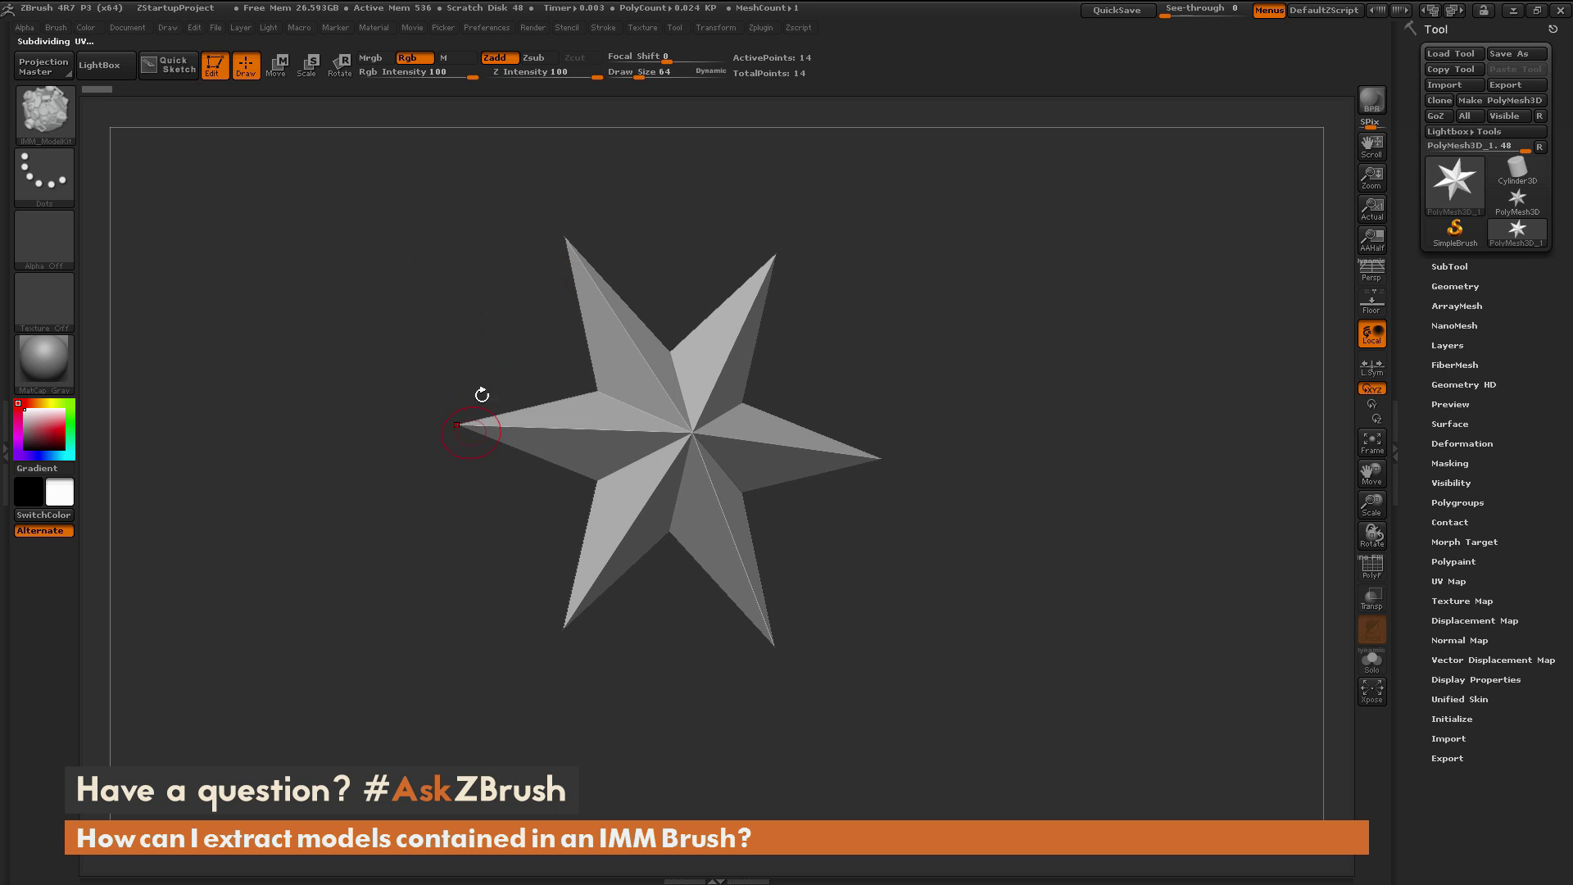
key(m)
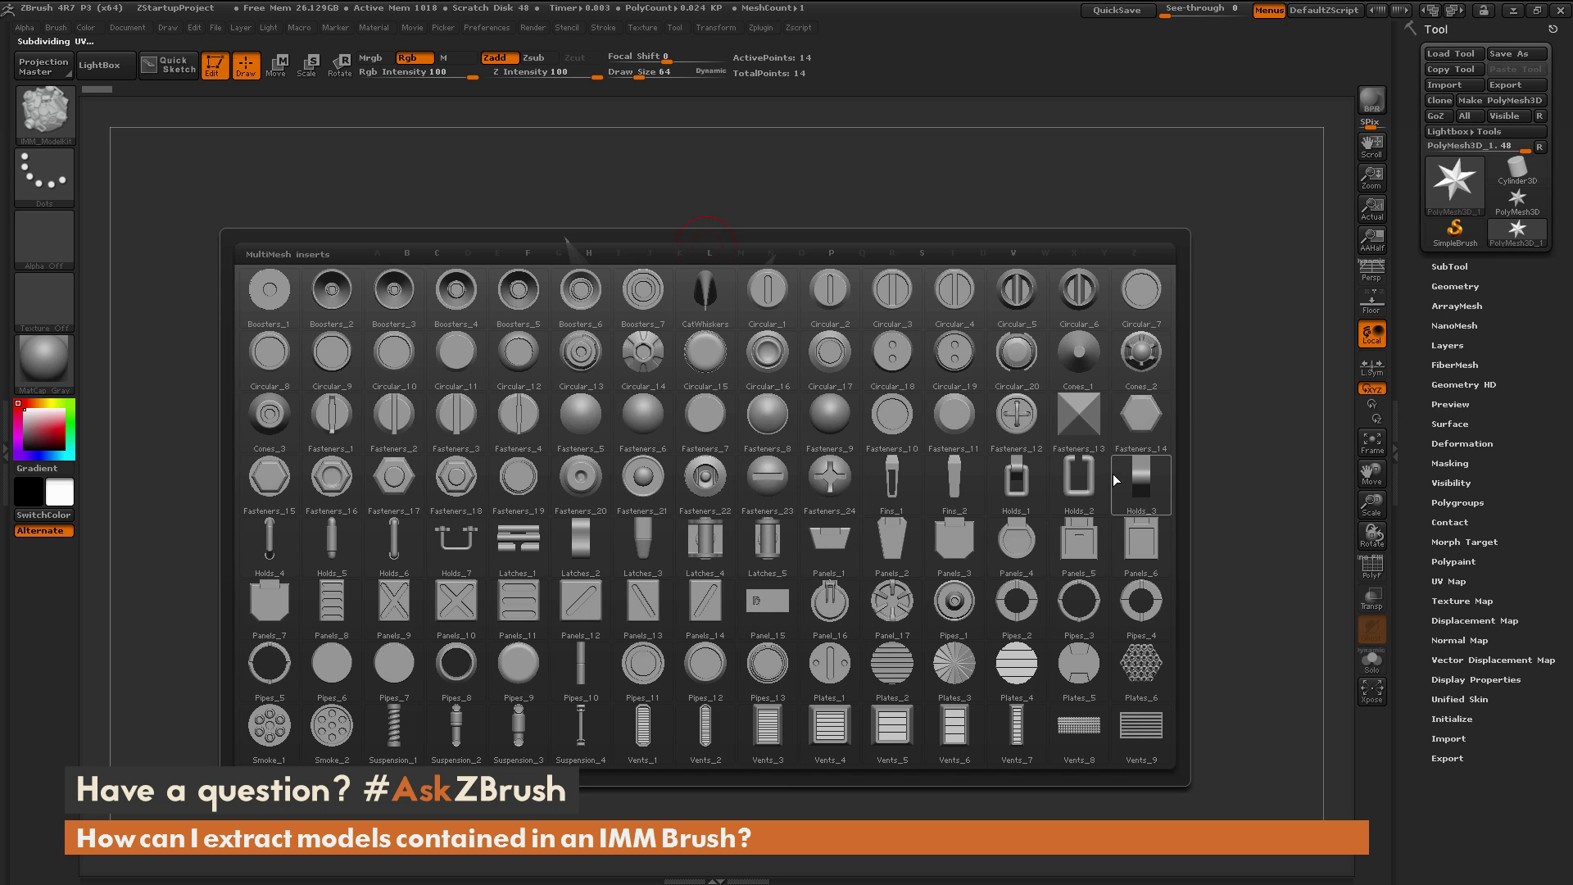
mouse_move(984, 350)
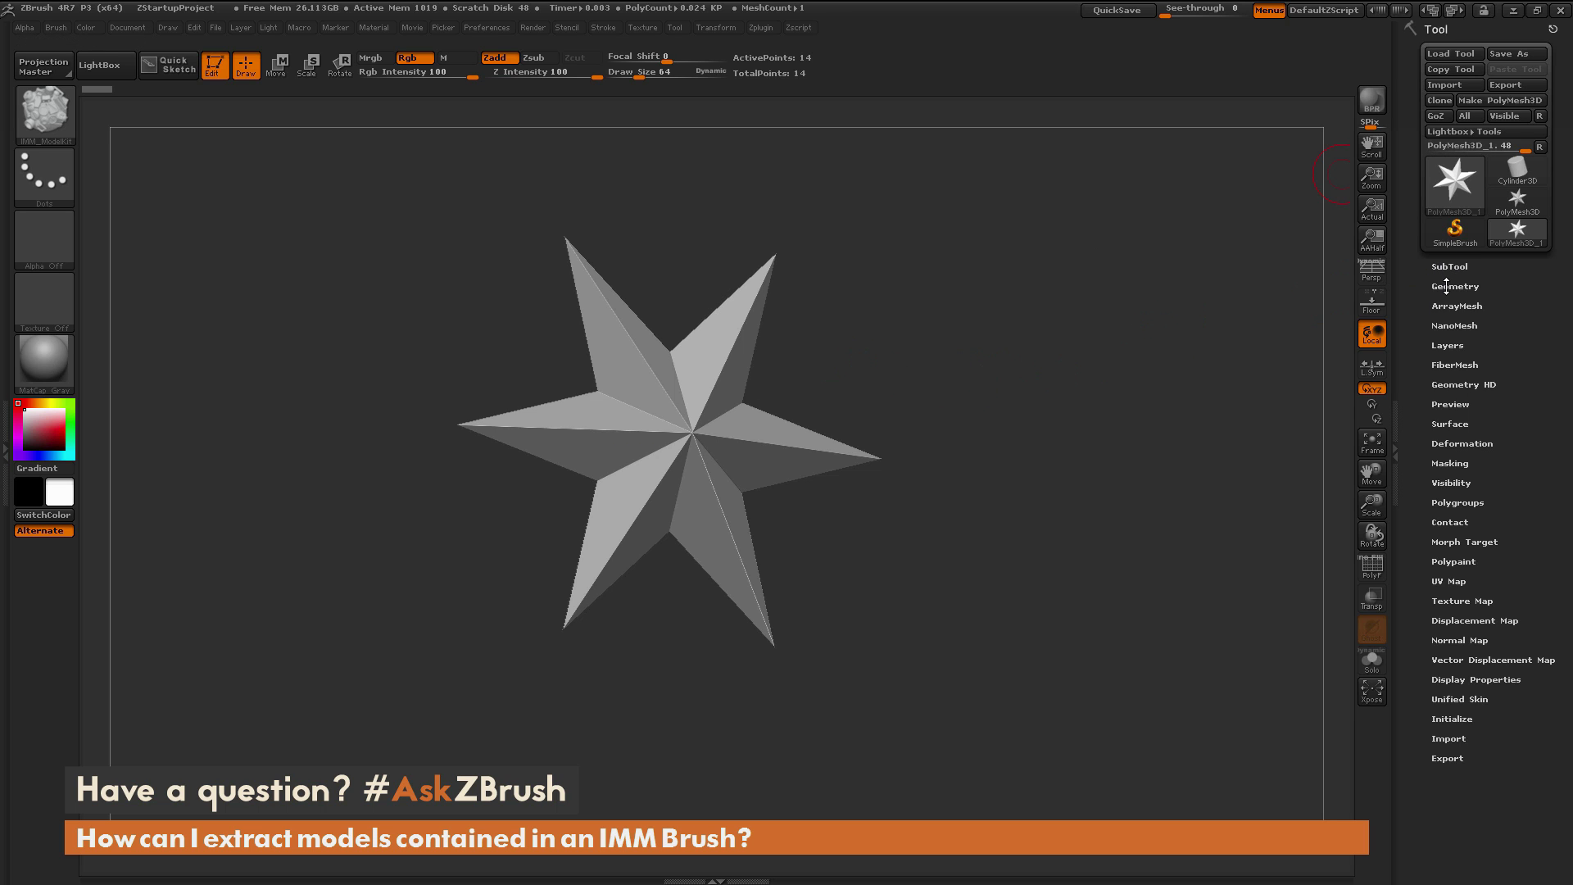
- Extract the handle part from the IMM_ModelKit brush as a mesh with MeshFromBrush
click(1446, 286)
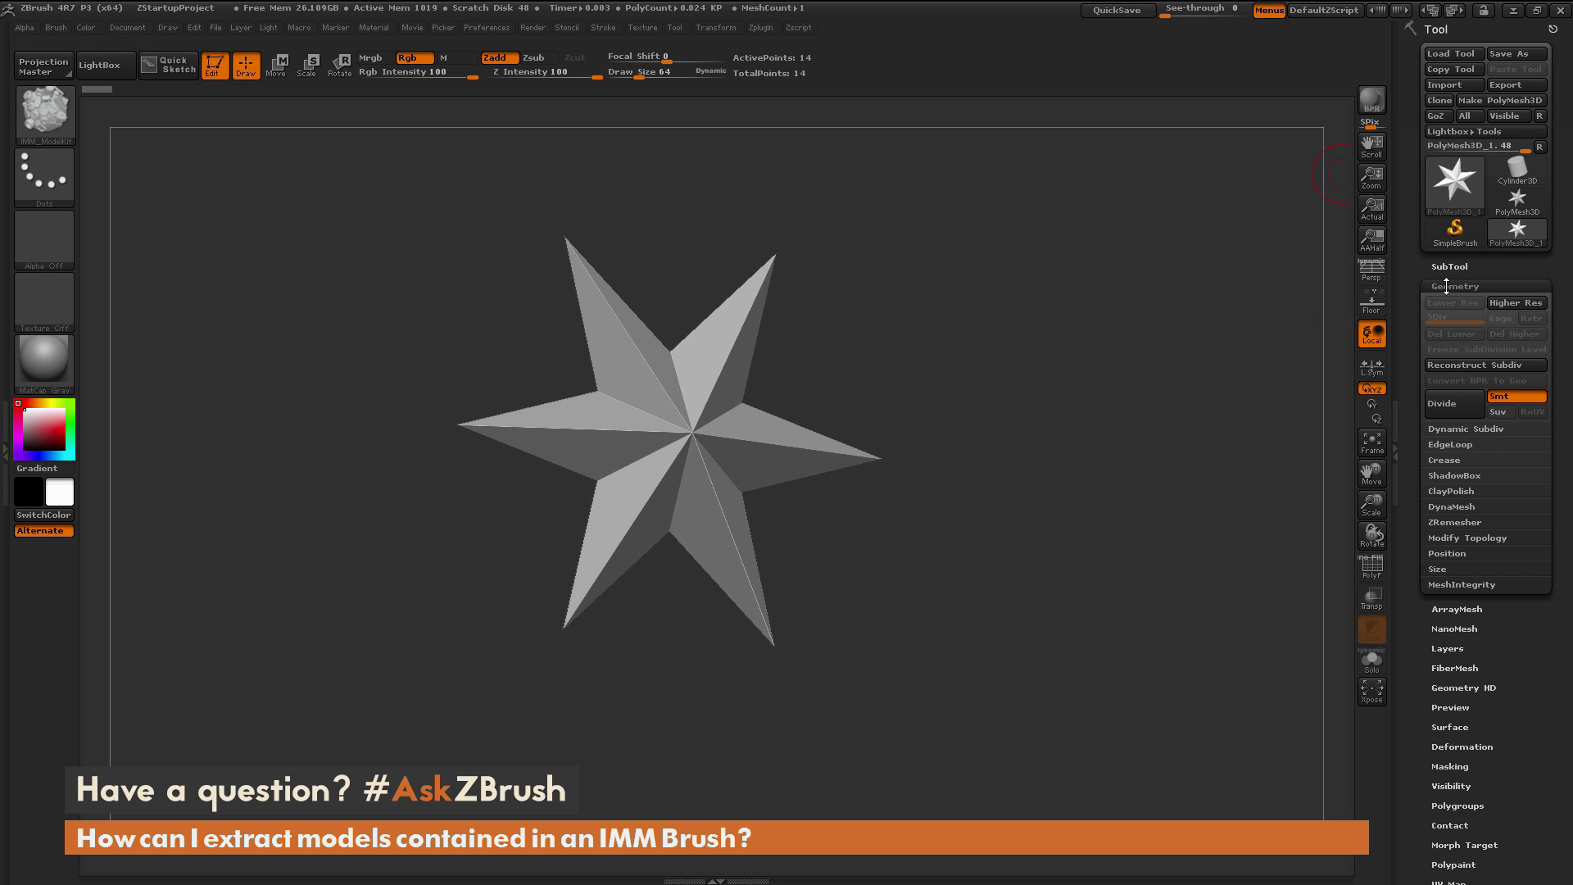
click(1481, 539)
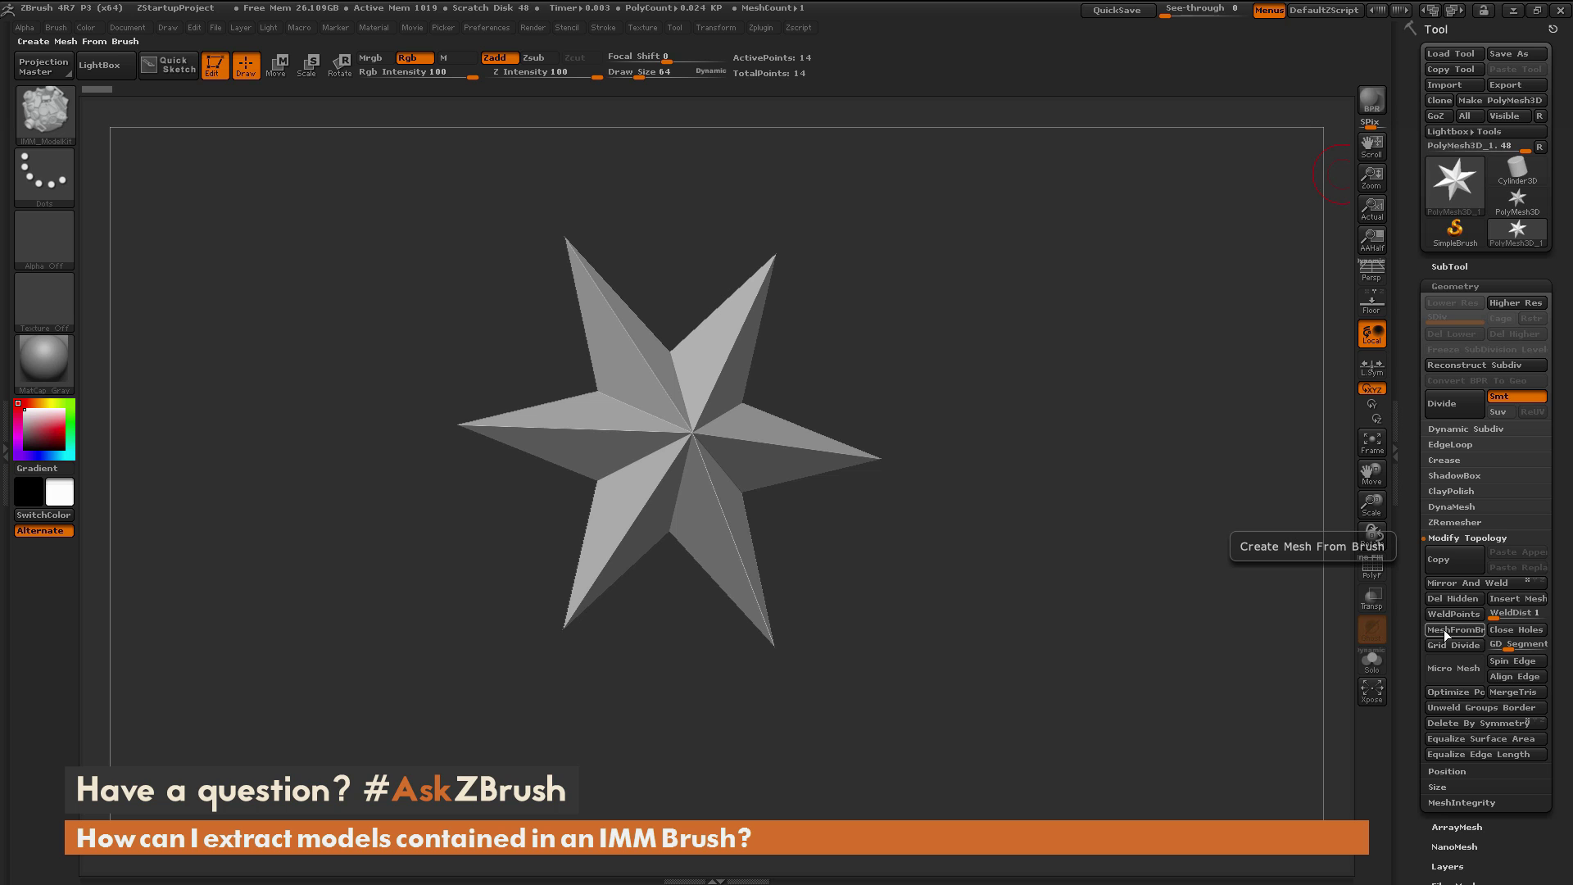
drag(944, 398, 975, 461)
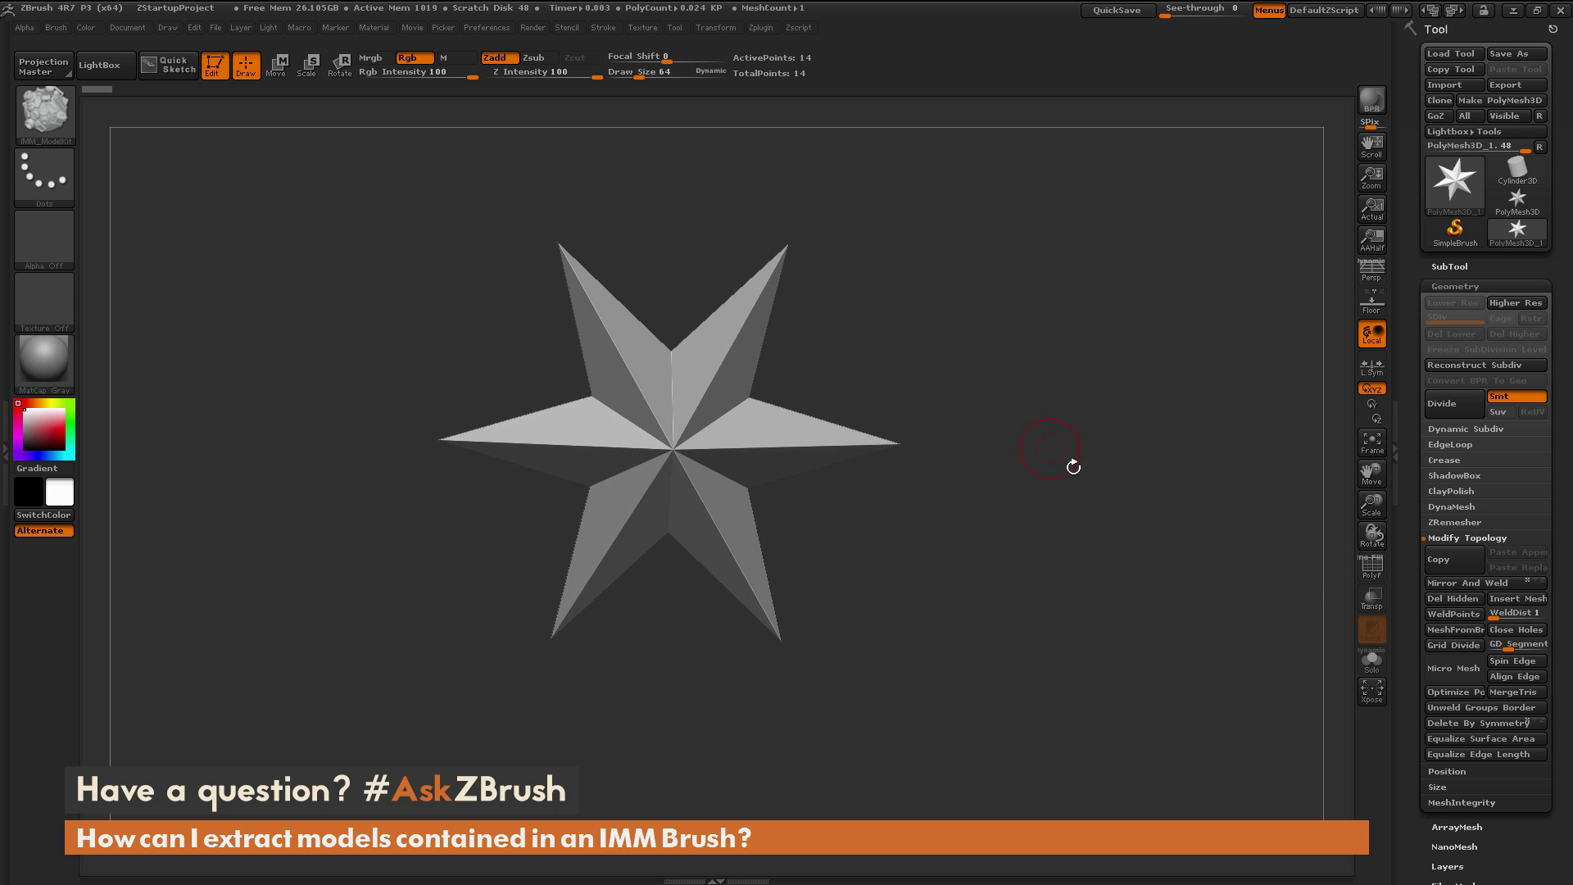
key(m)
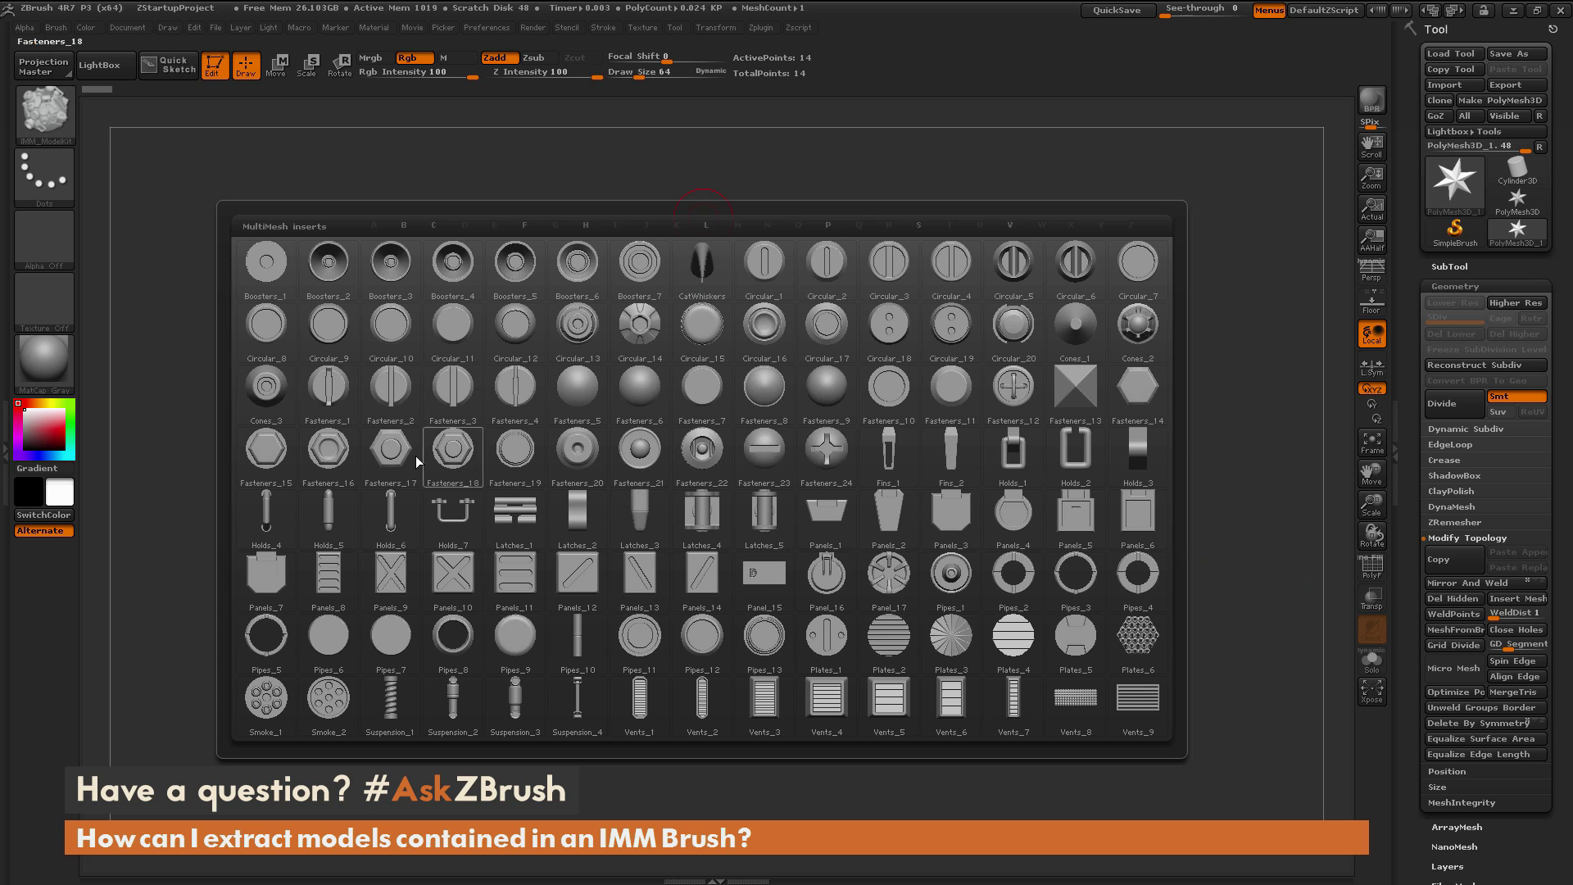
click(392, 516)
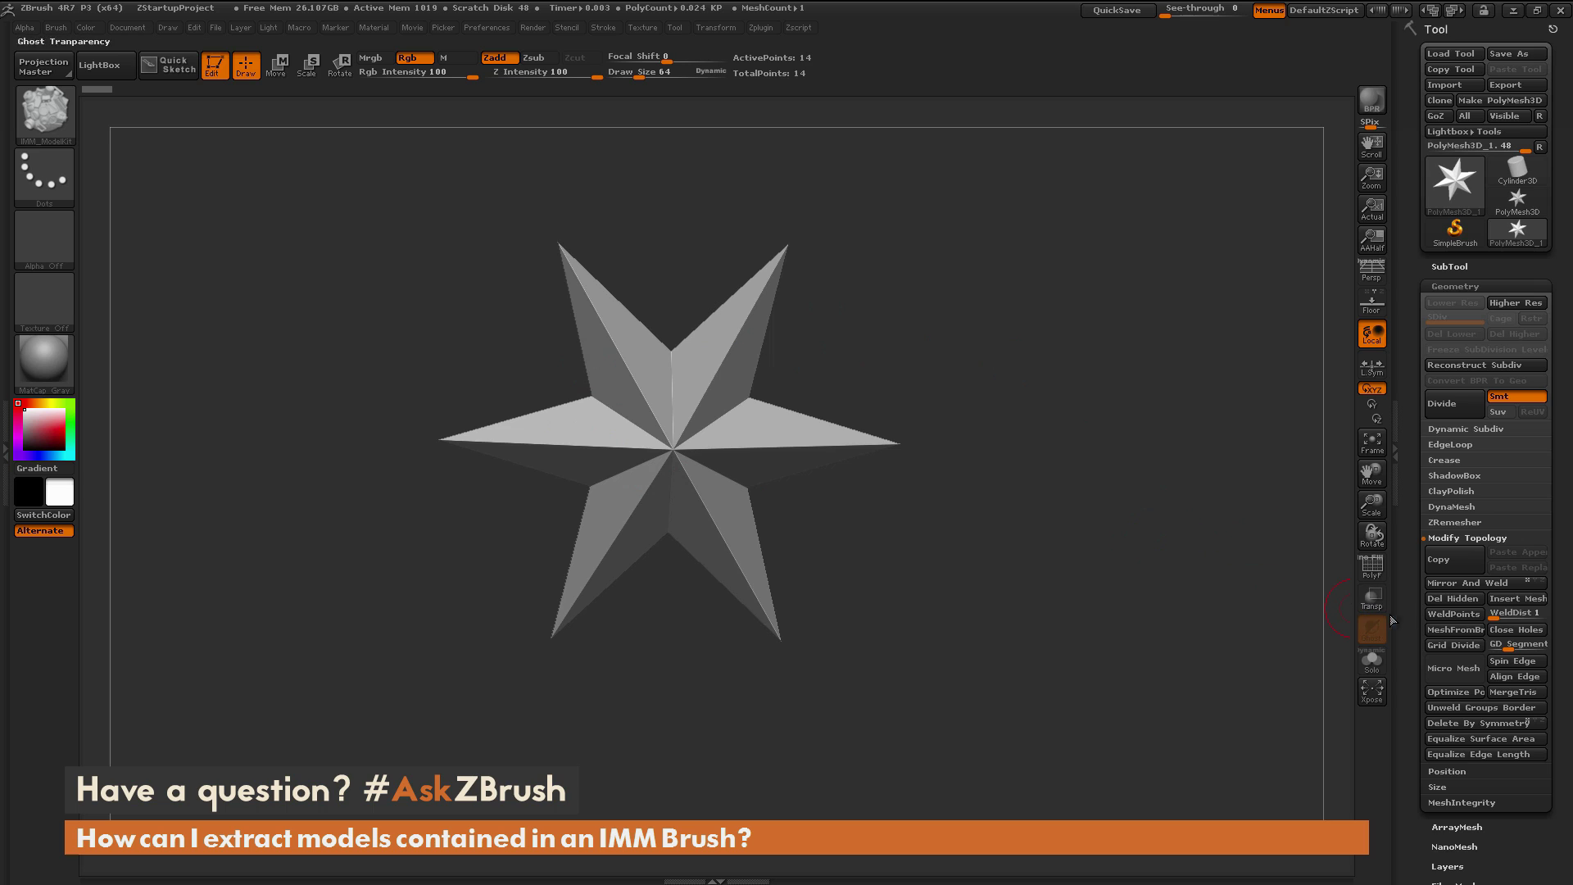
click(1448, 628)
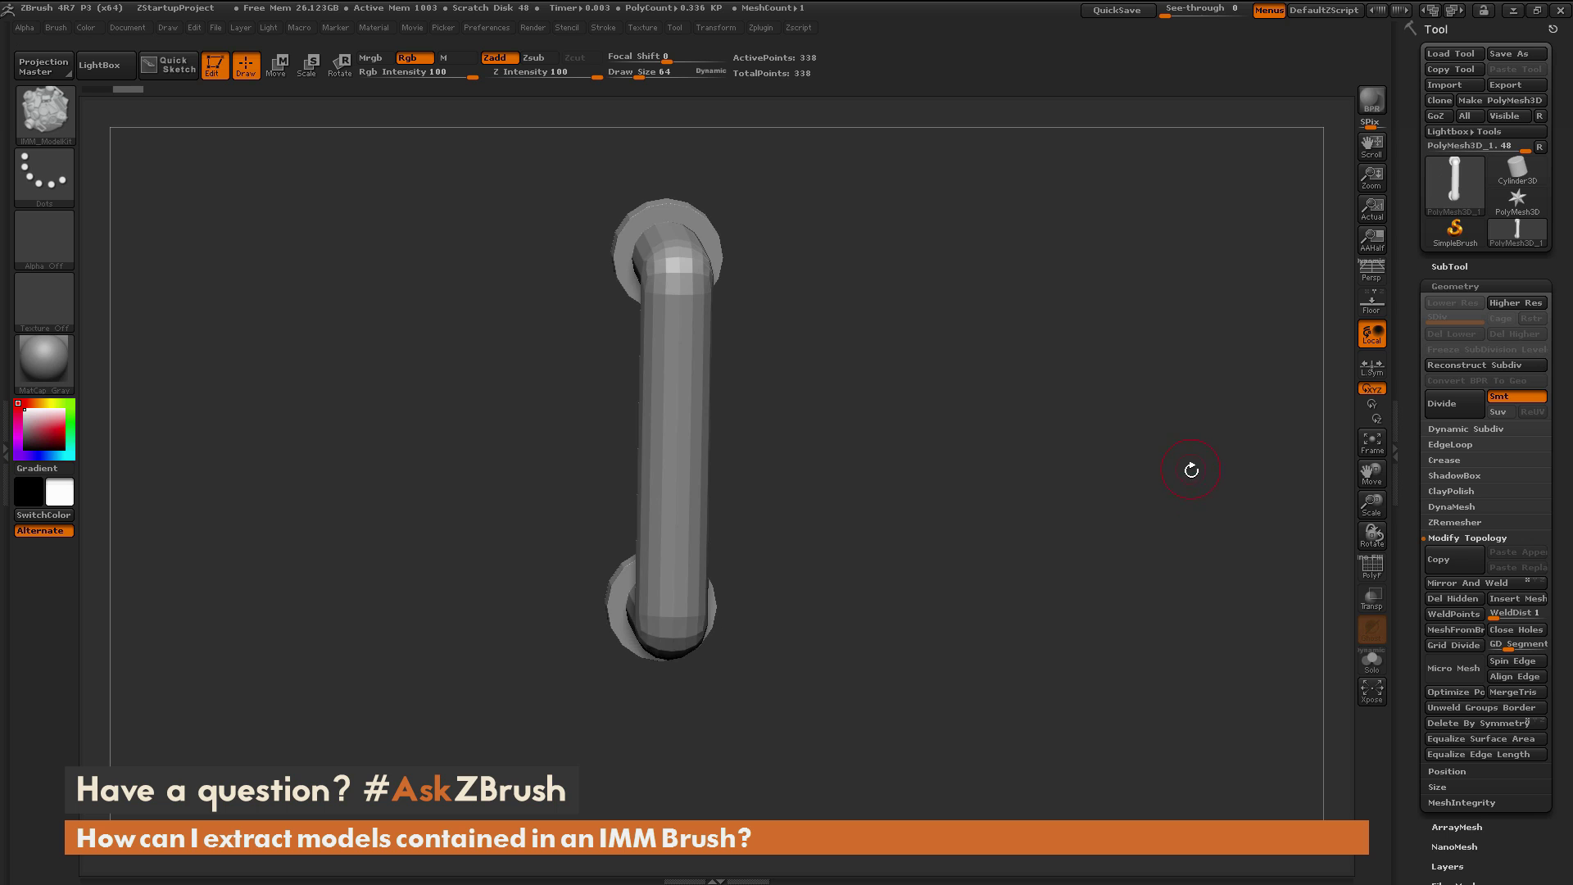
- Inspect the handle's profile with the polygon wireframe toggled, then return to front view
drag(1191, 469, 1073, 483)
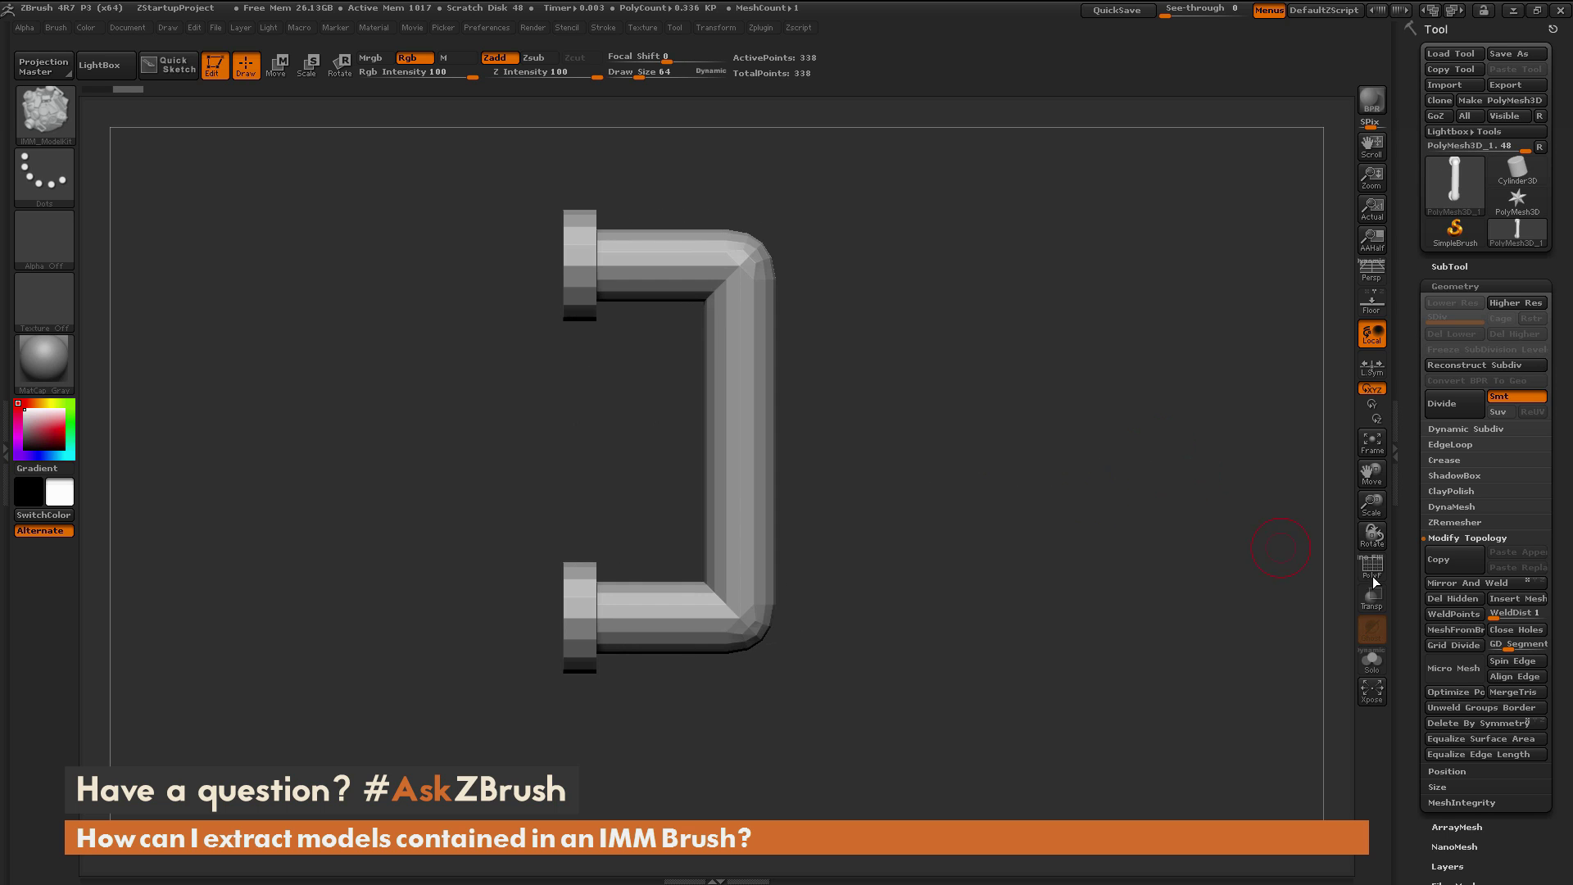
click(1375, 581)
click(1375, 582)
shift+drag(1244, 538, 1180, 547)
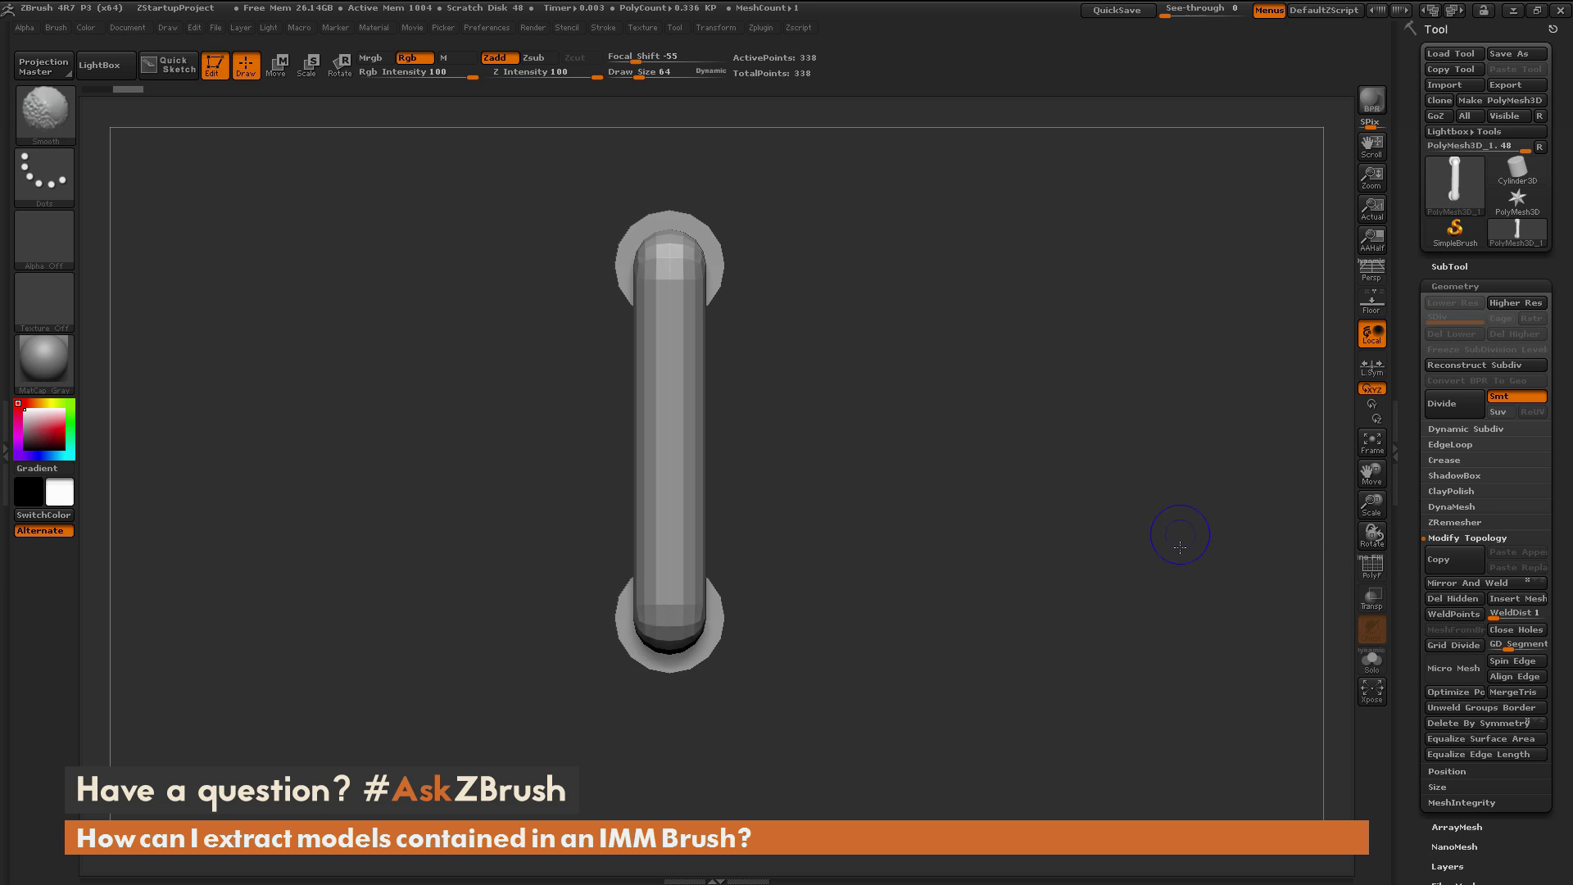
- Append the star mesh as a second subtool
click(1450, 266)
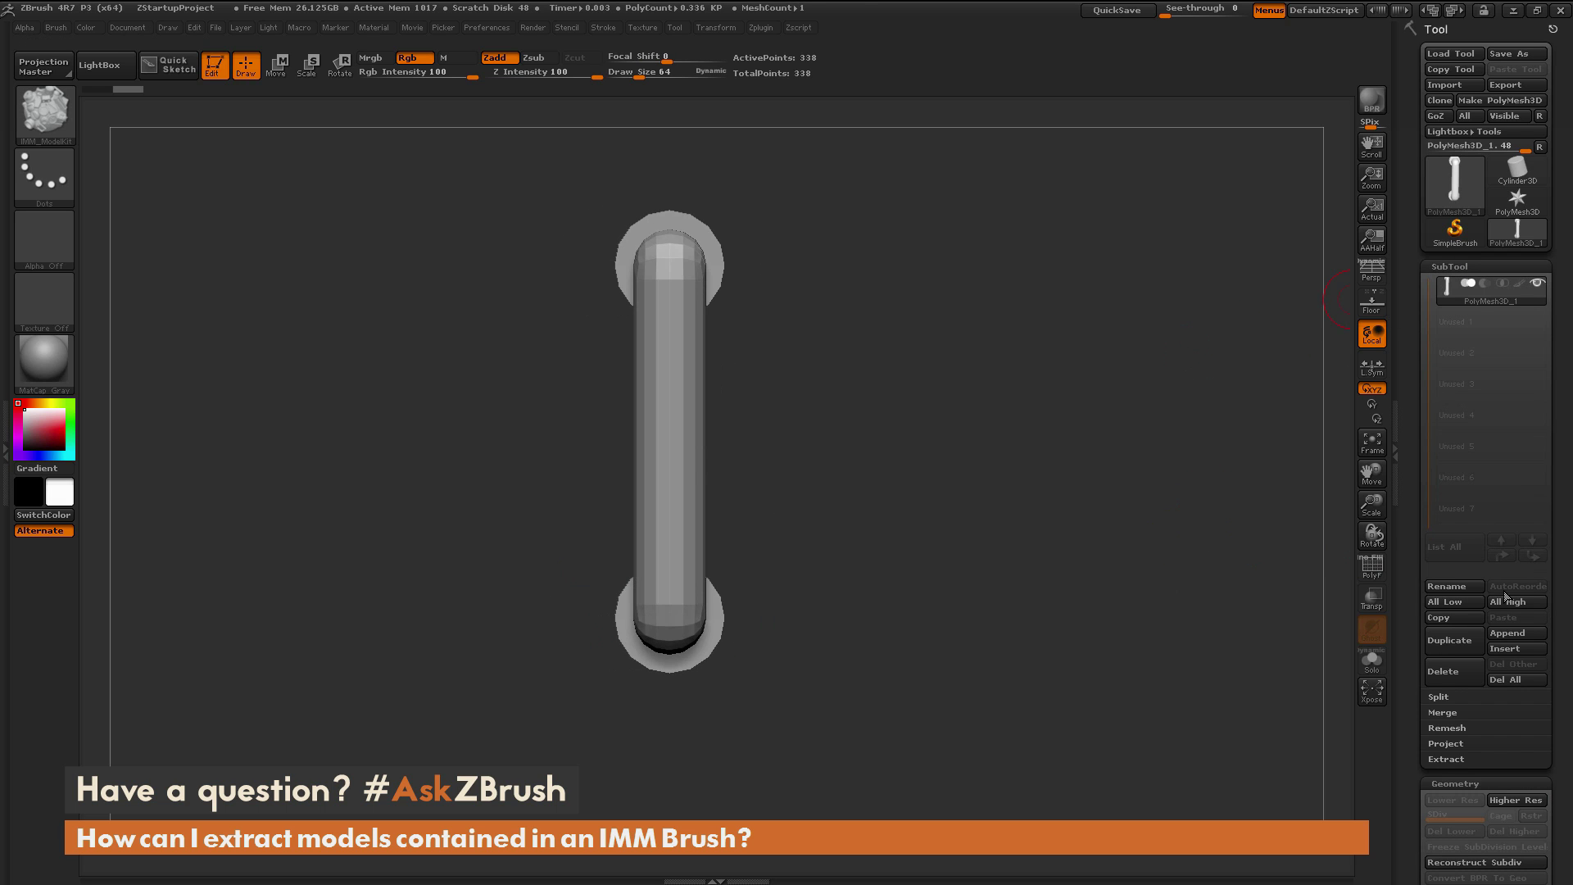
click(1508, 633)
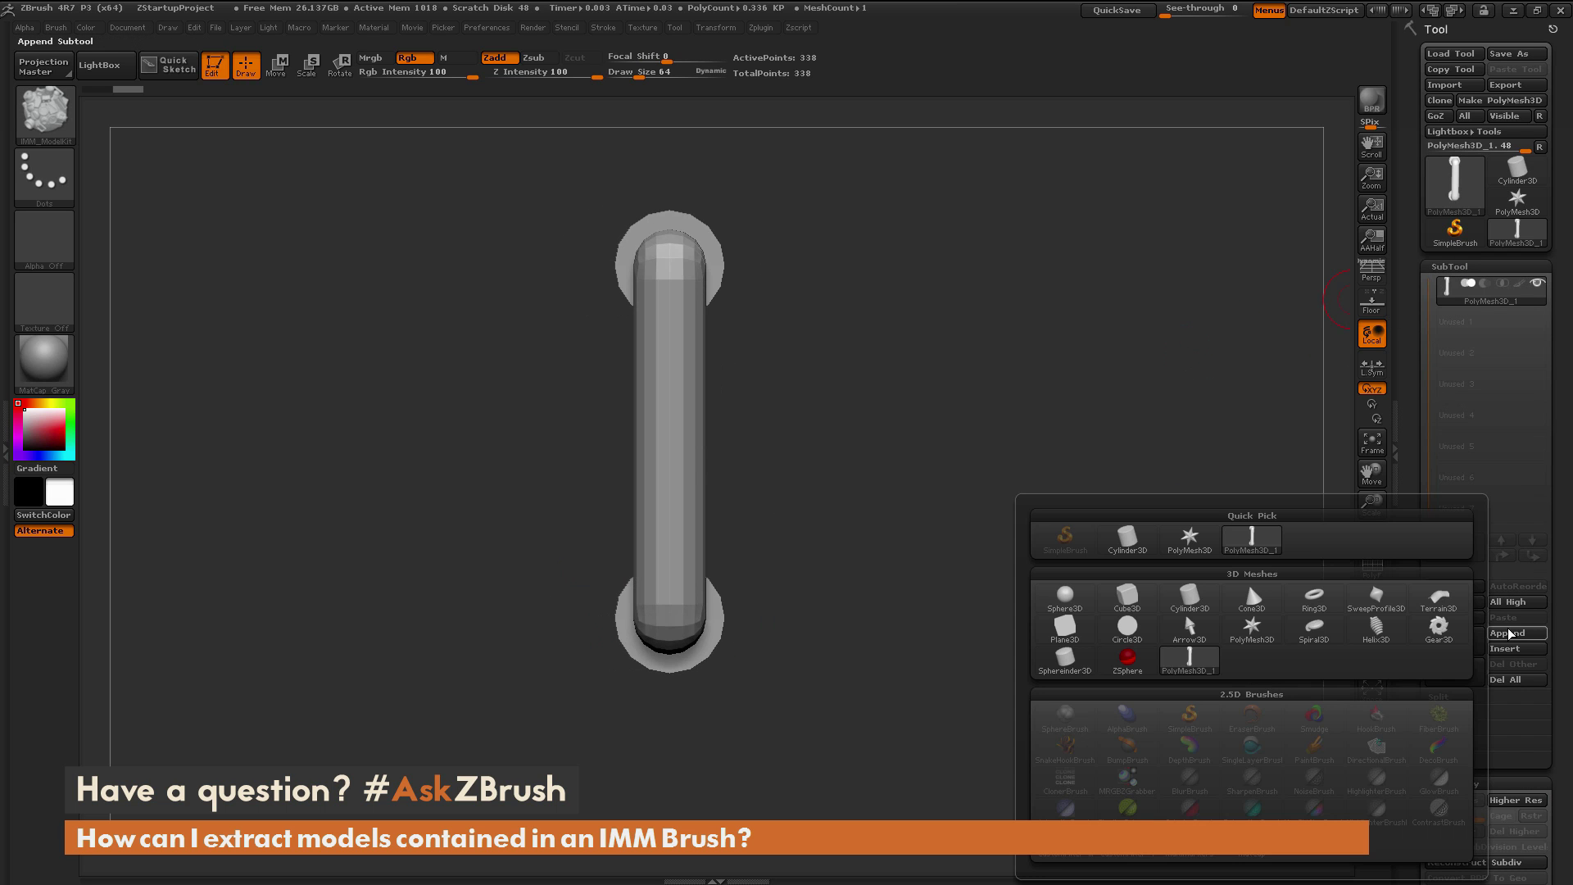
click(1185, 539)
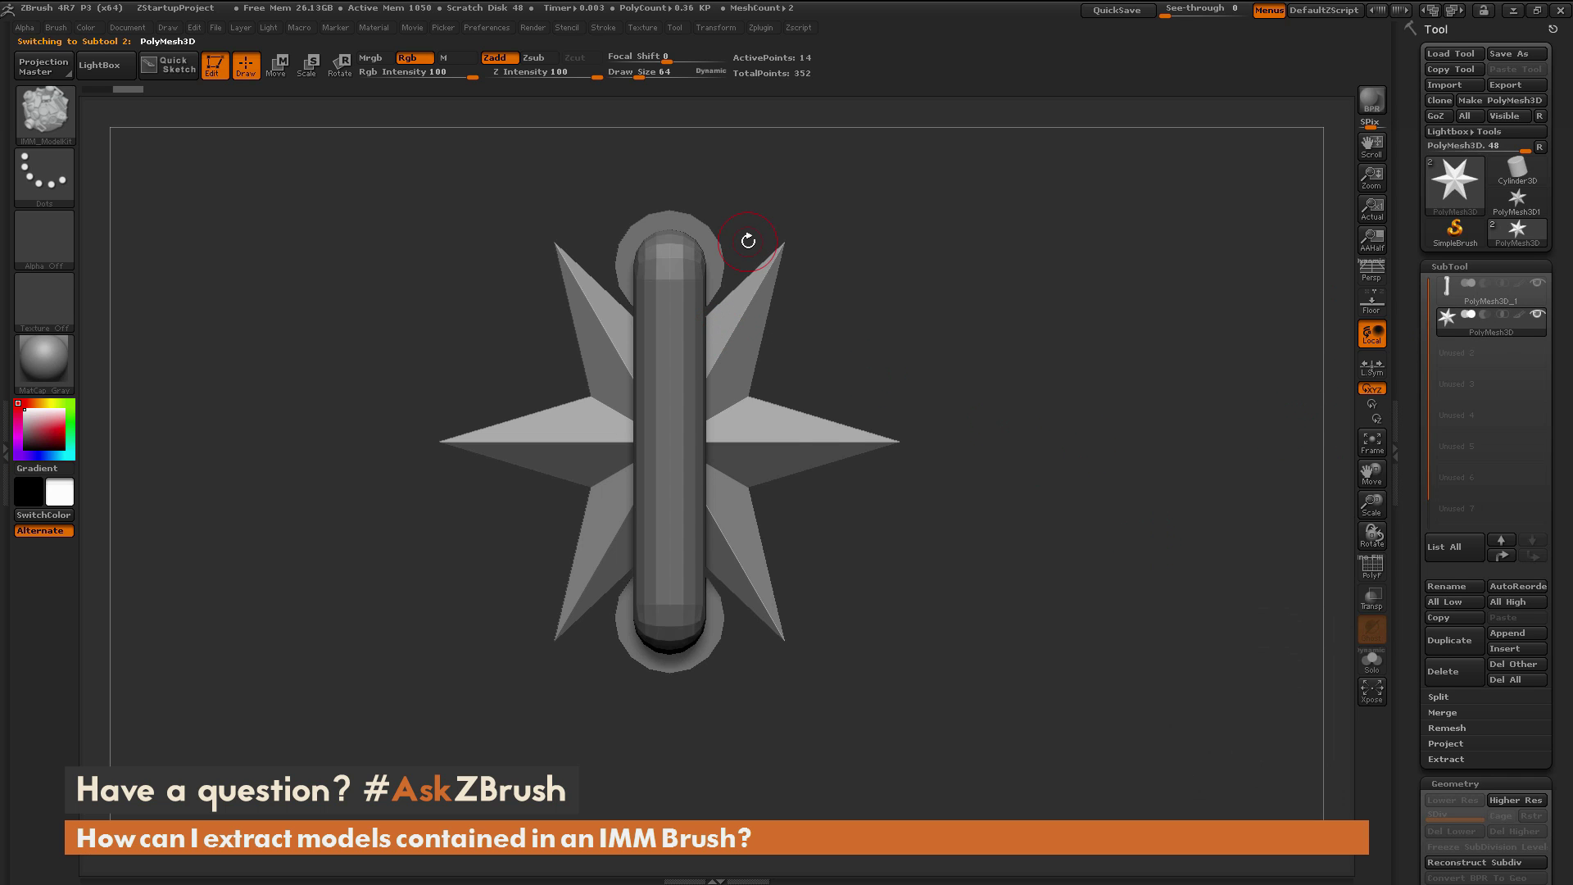
- Convert the Circular_13 insert into ring mesh geometry with MeshFromBrush
key(m)
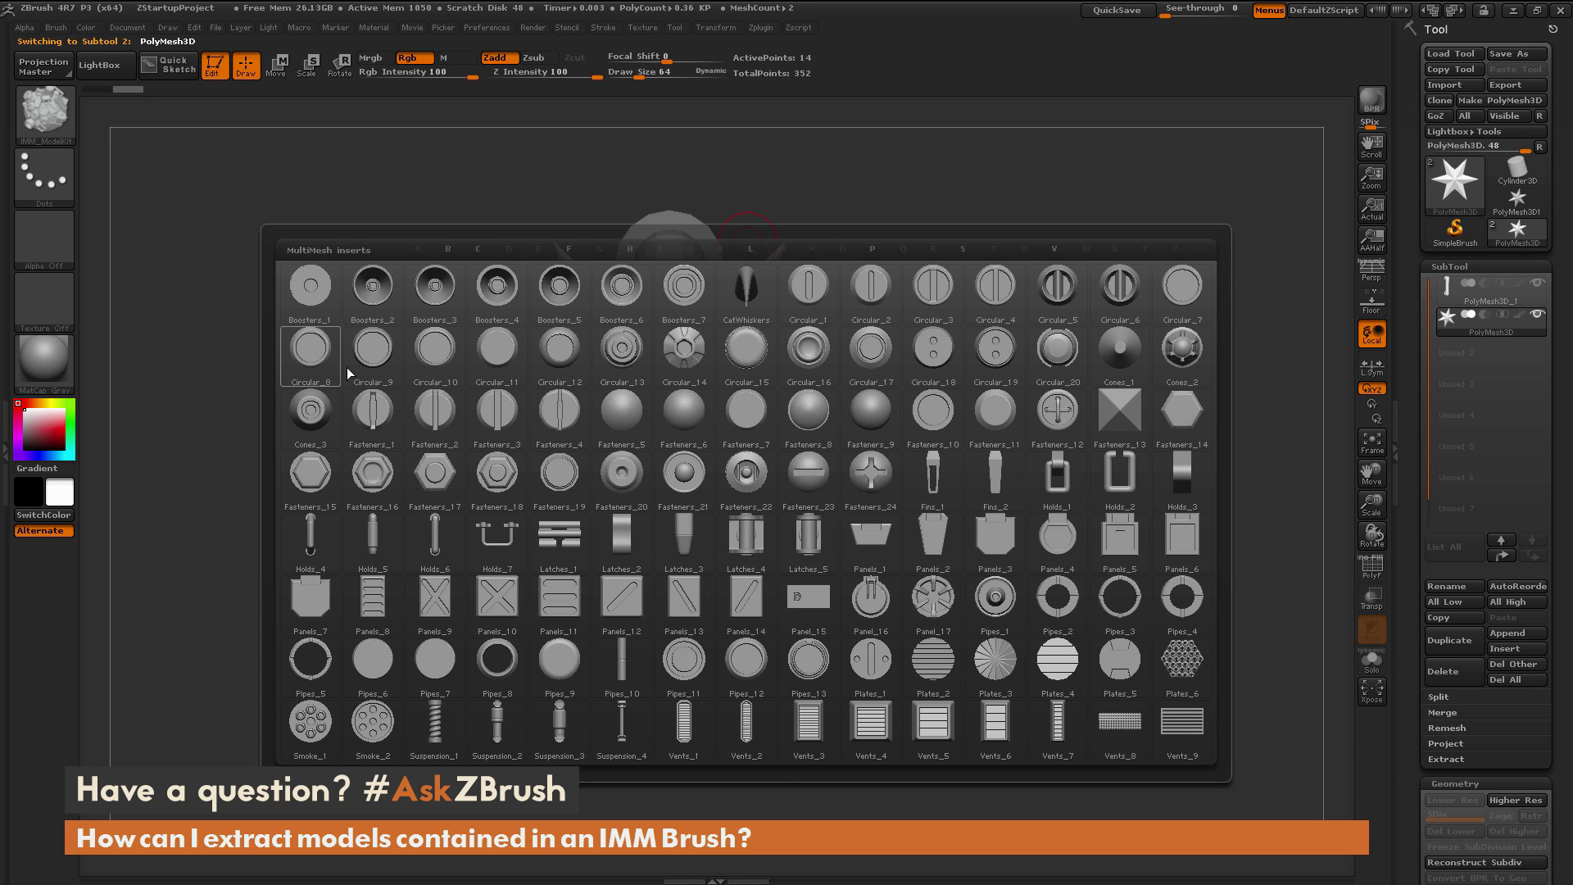
mouse_move(428, 354)
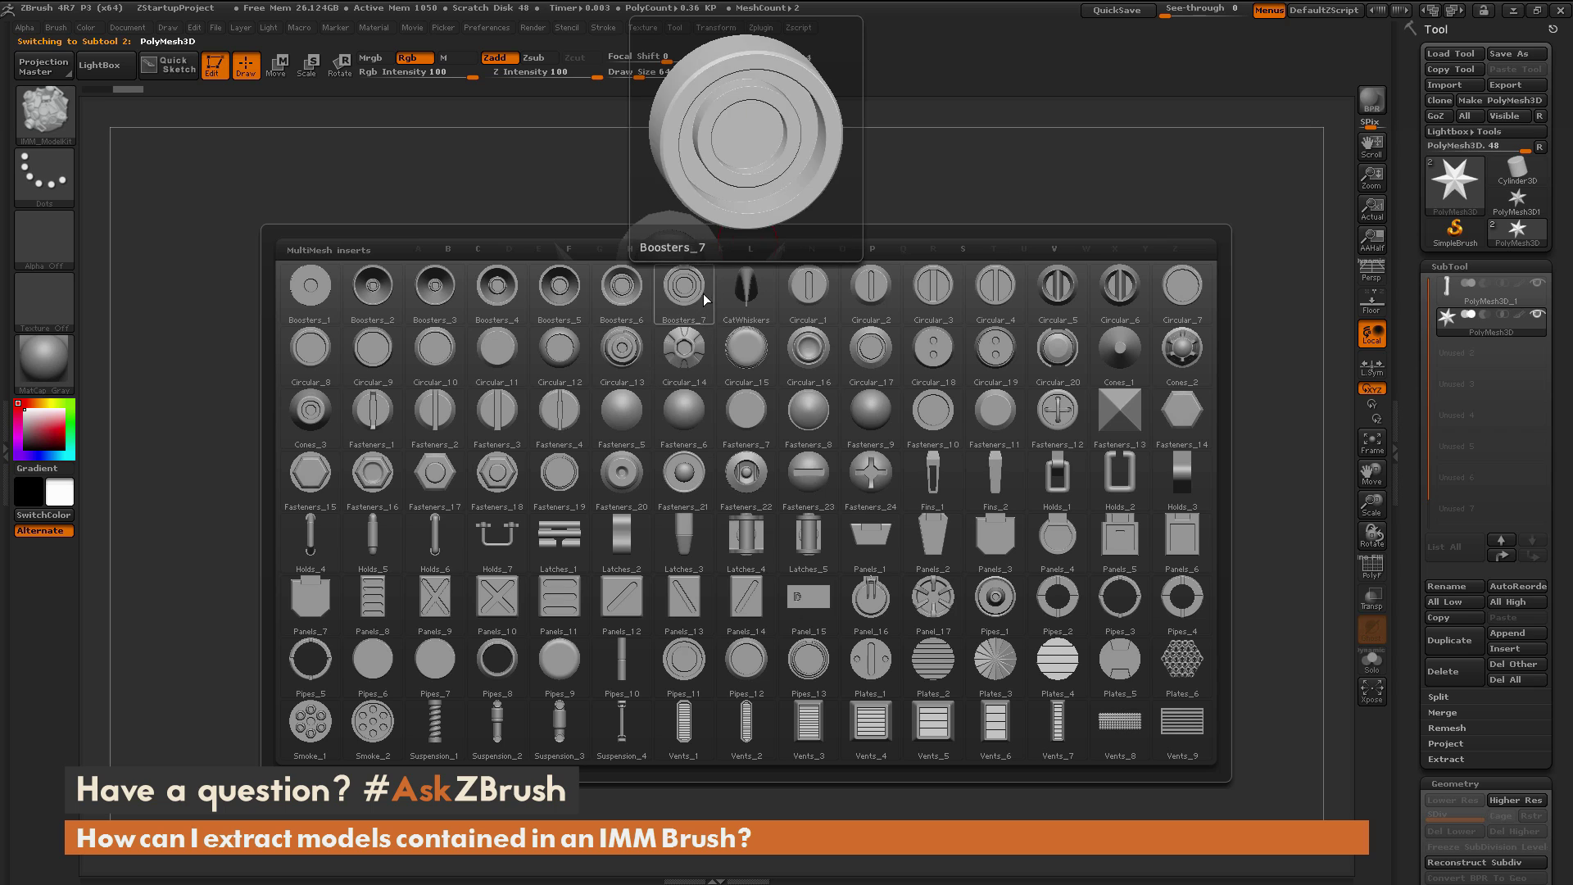
click(617, 354)
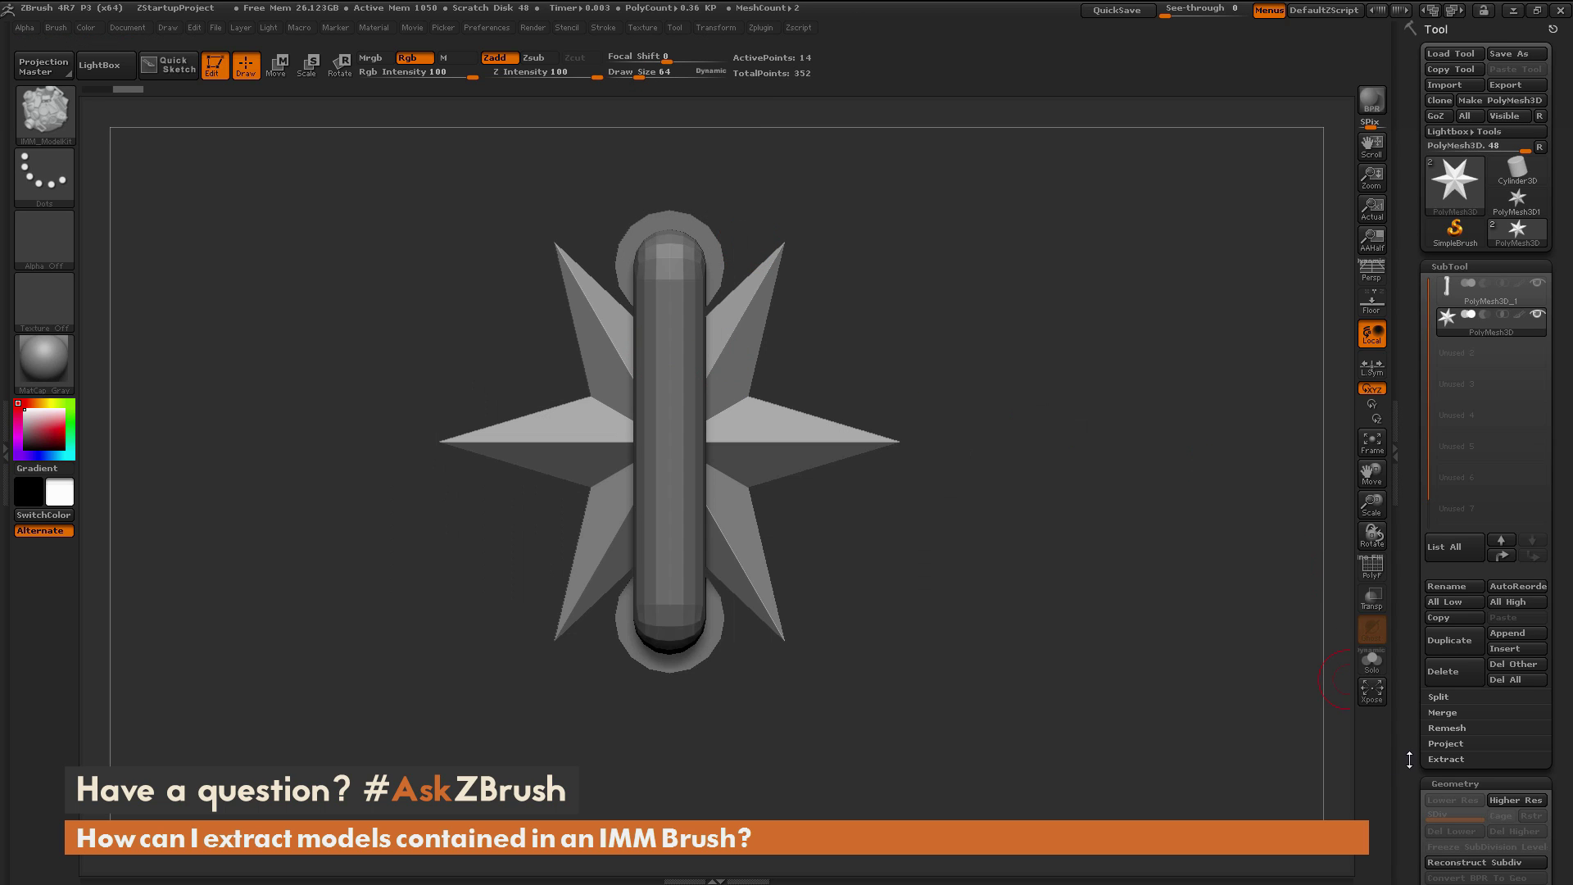
scroll(1410, 759, down, 7)
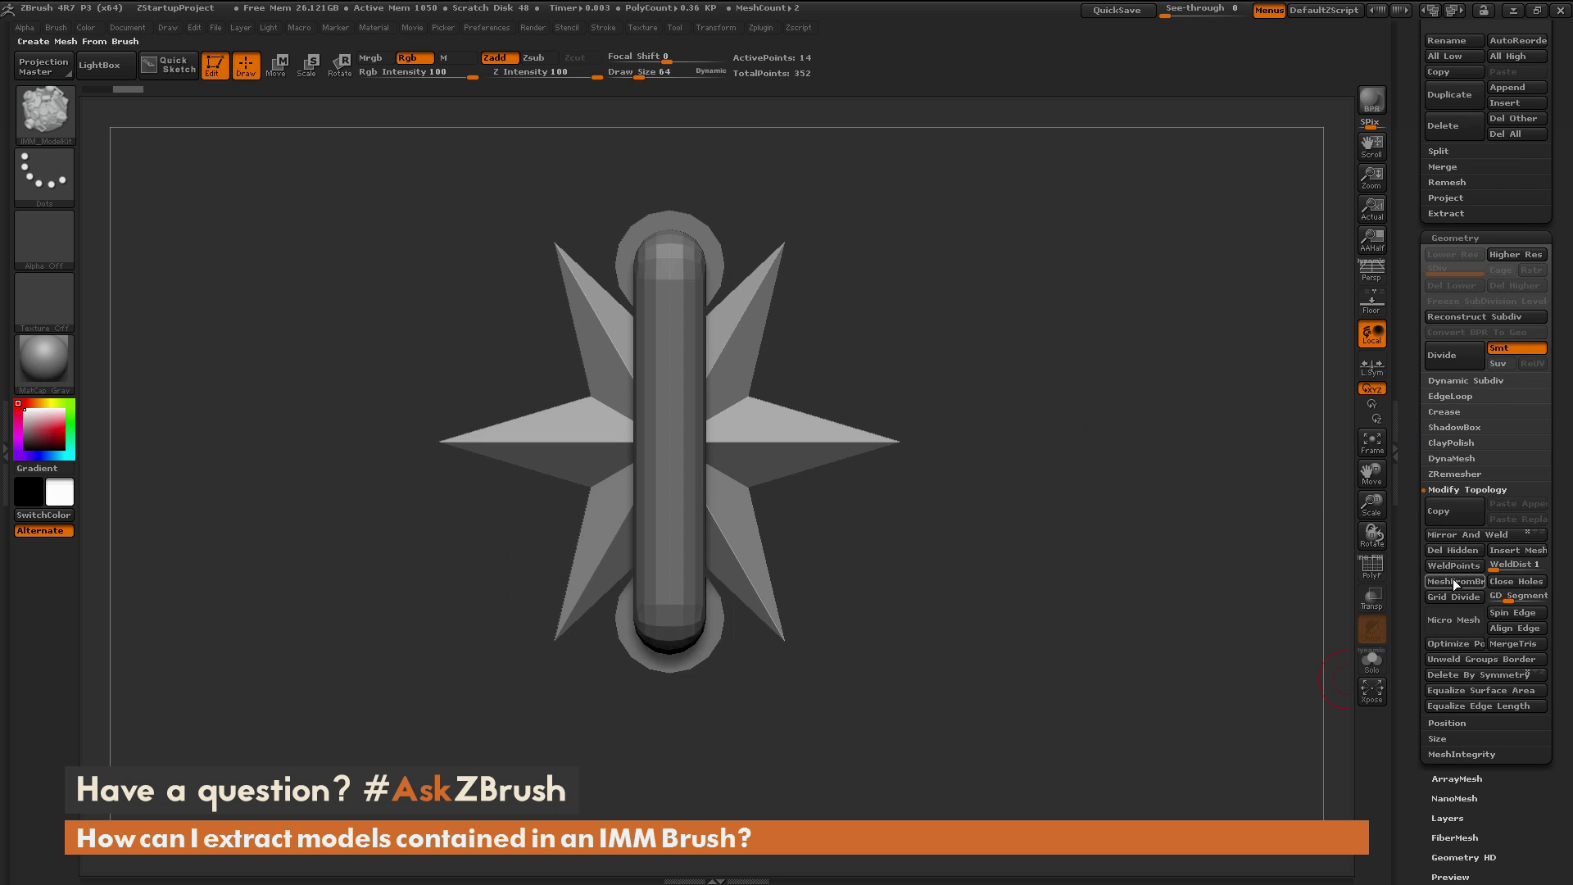
click(1452, 578)
scroll(1444, 299, up, 4)
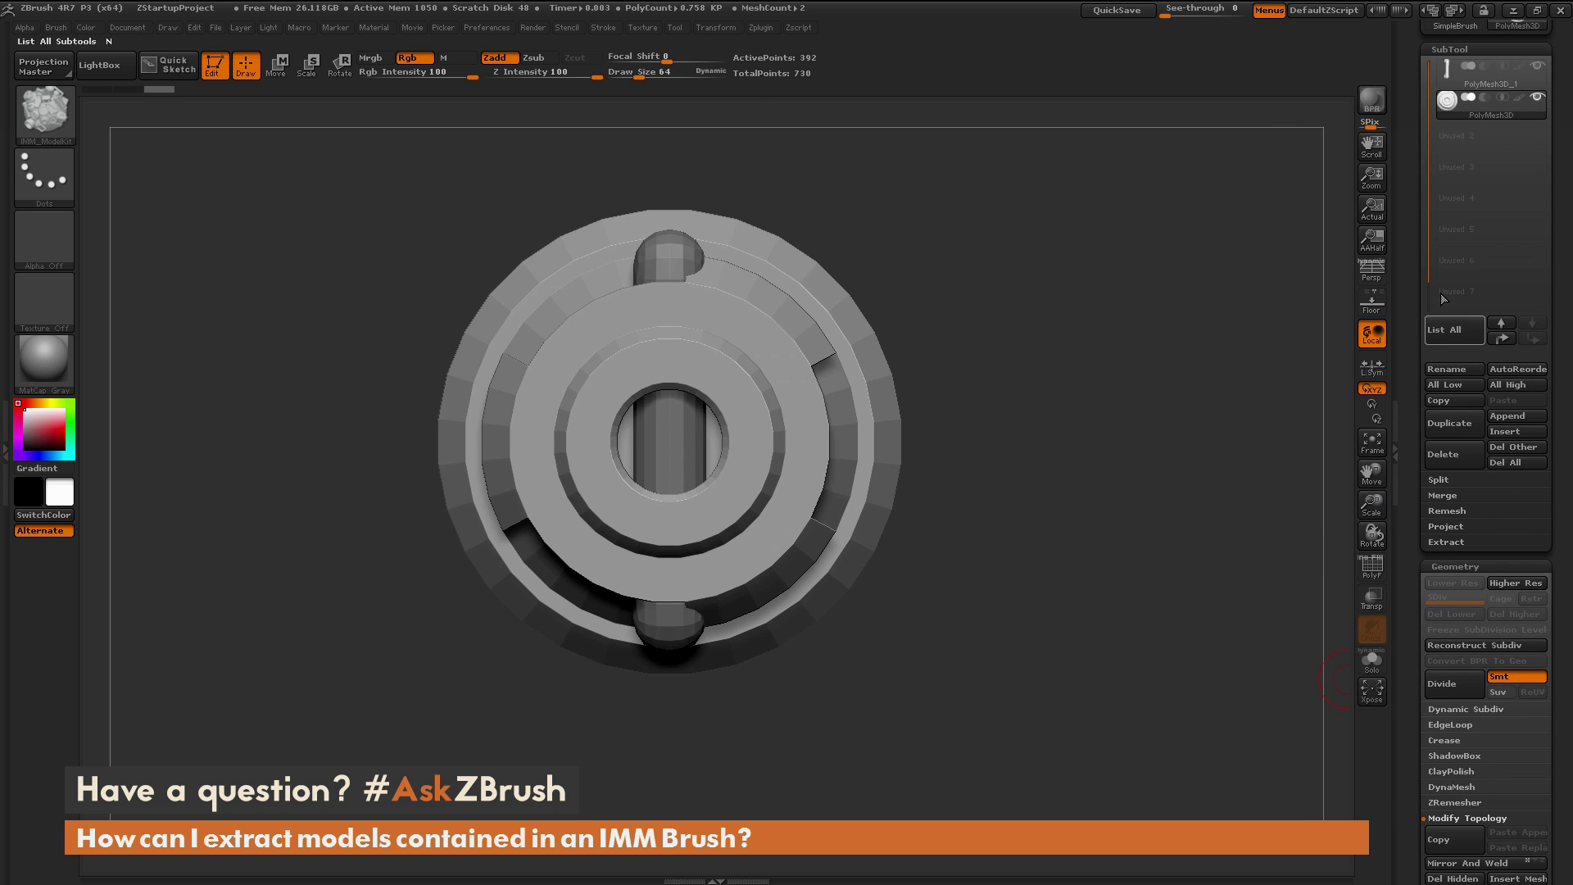
- Check the ring from an angled side view with PolyF toggled, then return to front view
drag(1147, 262, 1017, 296)
click(1372, 565)
click(1372, 566)
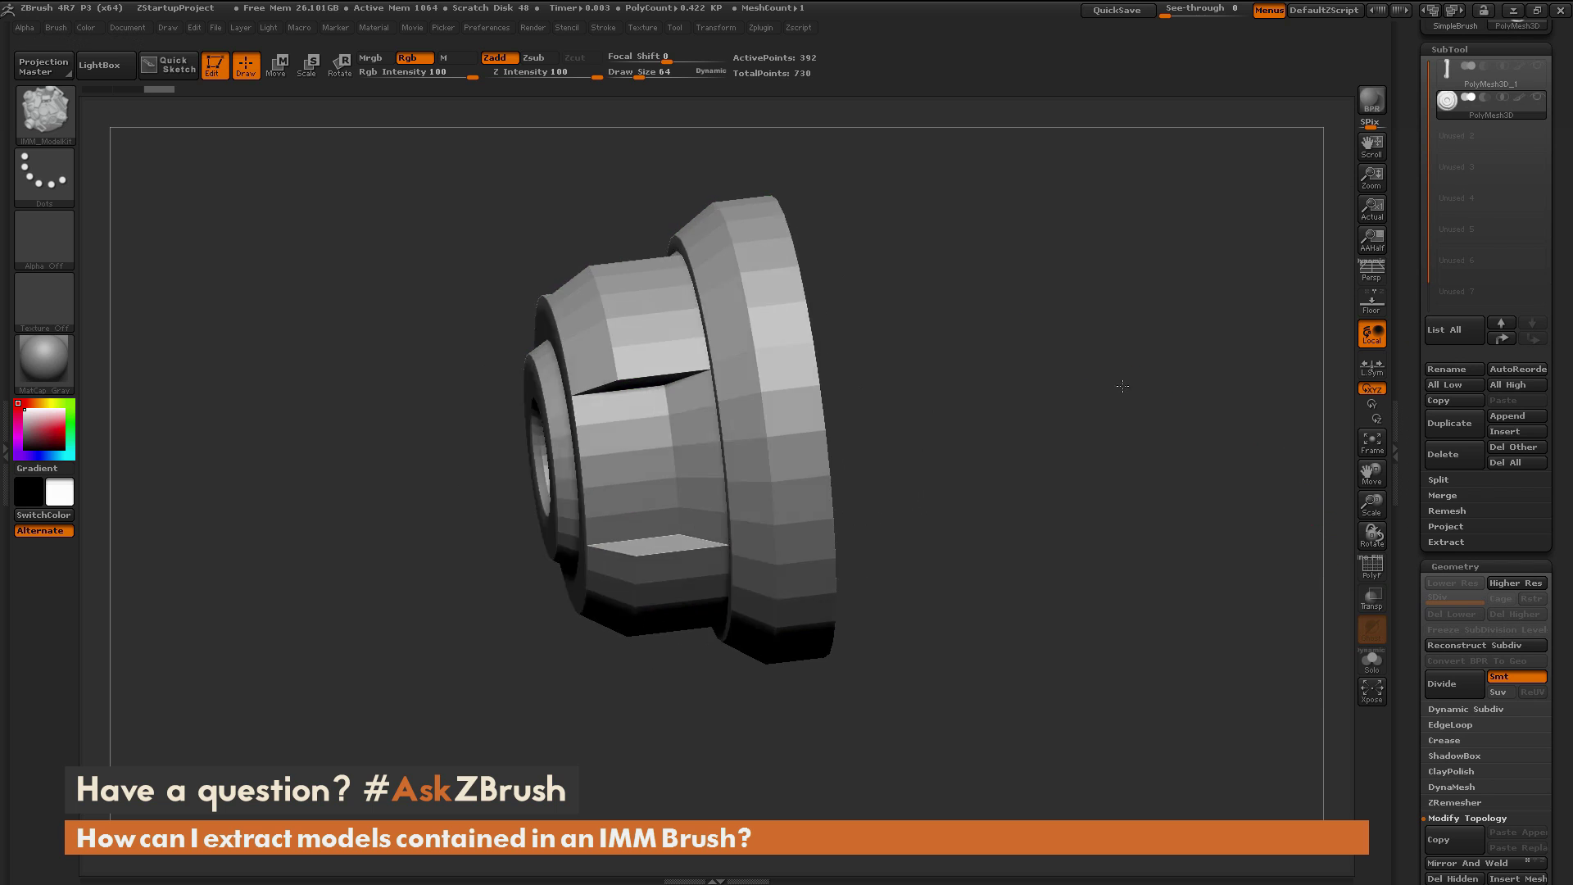
drag(1122, 386, 846, 259)
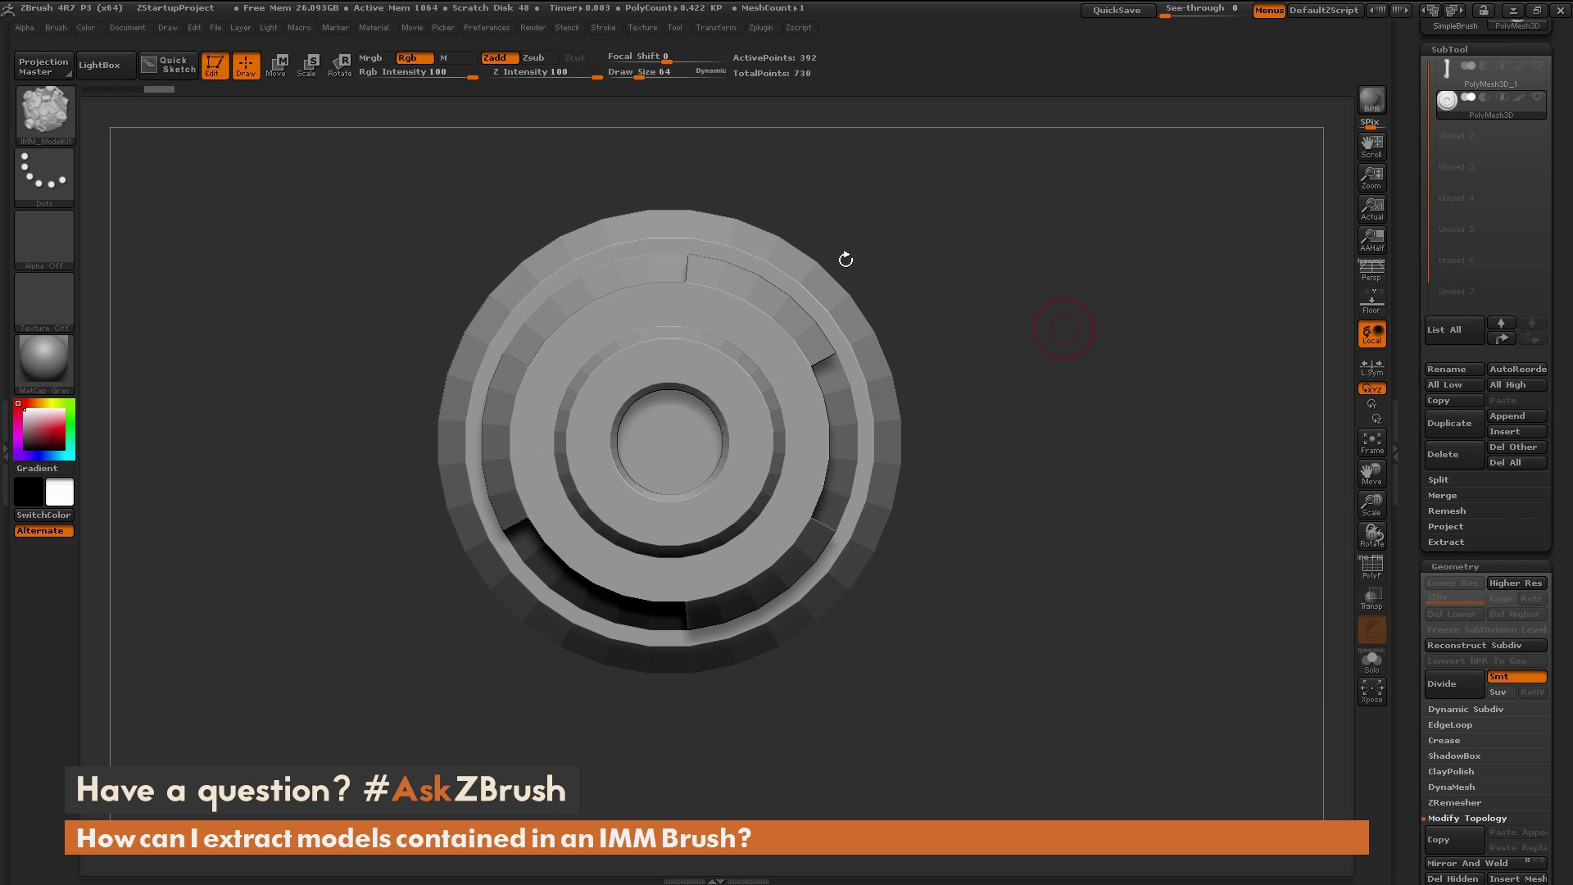
key(m)
- Pick Vine1Of4 from the IMM Curve brush, duplicate the subtool, and convert the vine to mesh
click(46, 125)
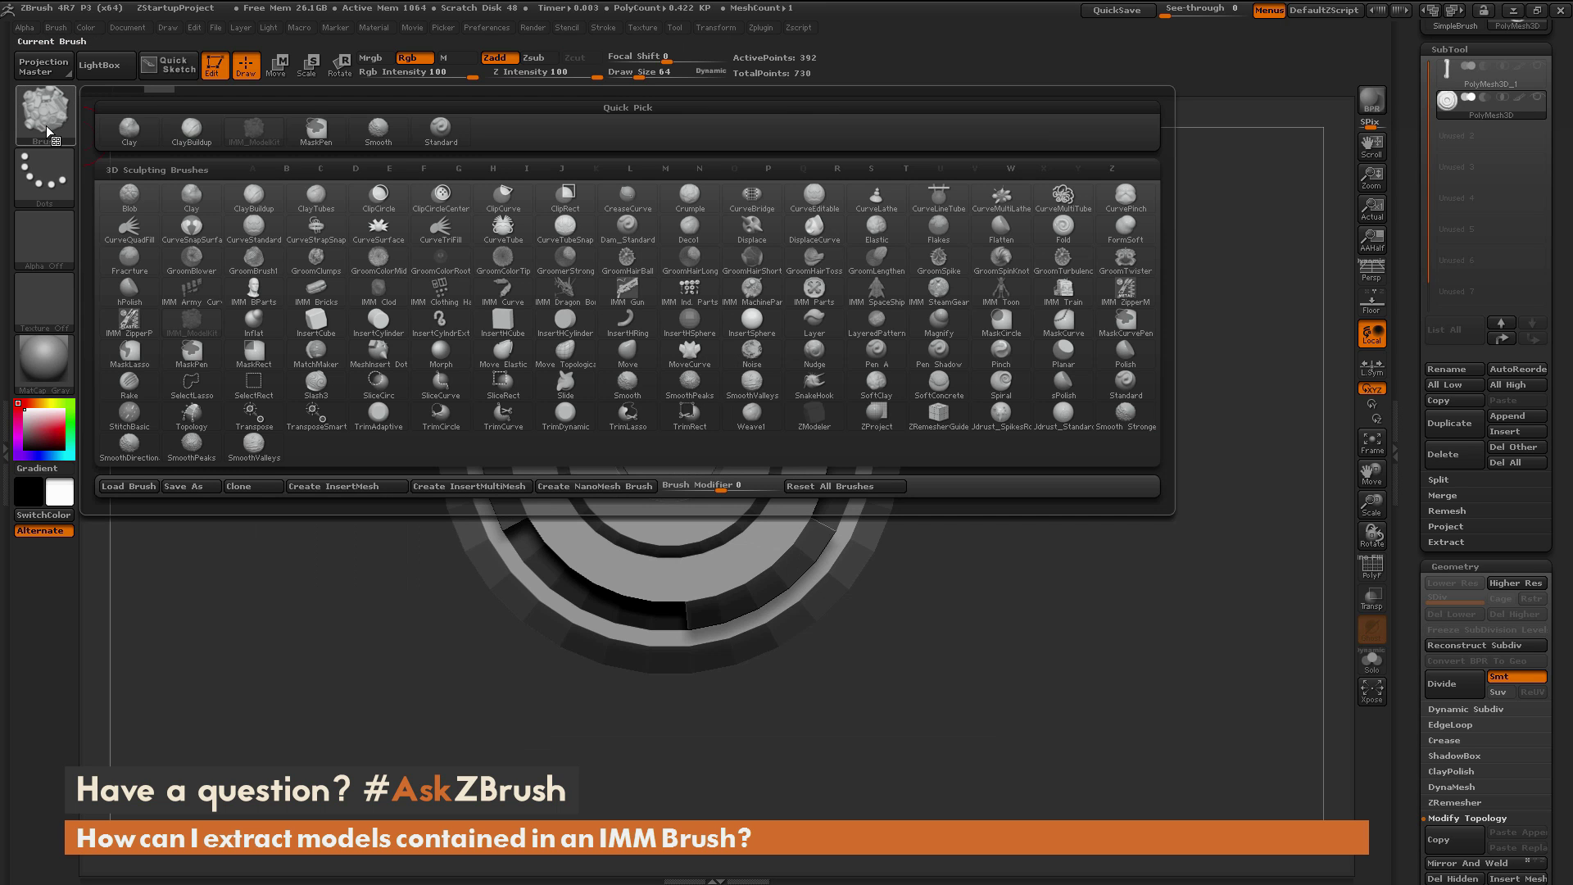
click(506, 295)
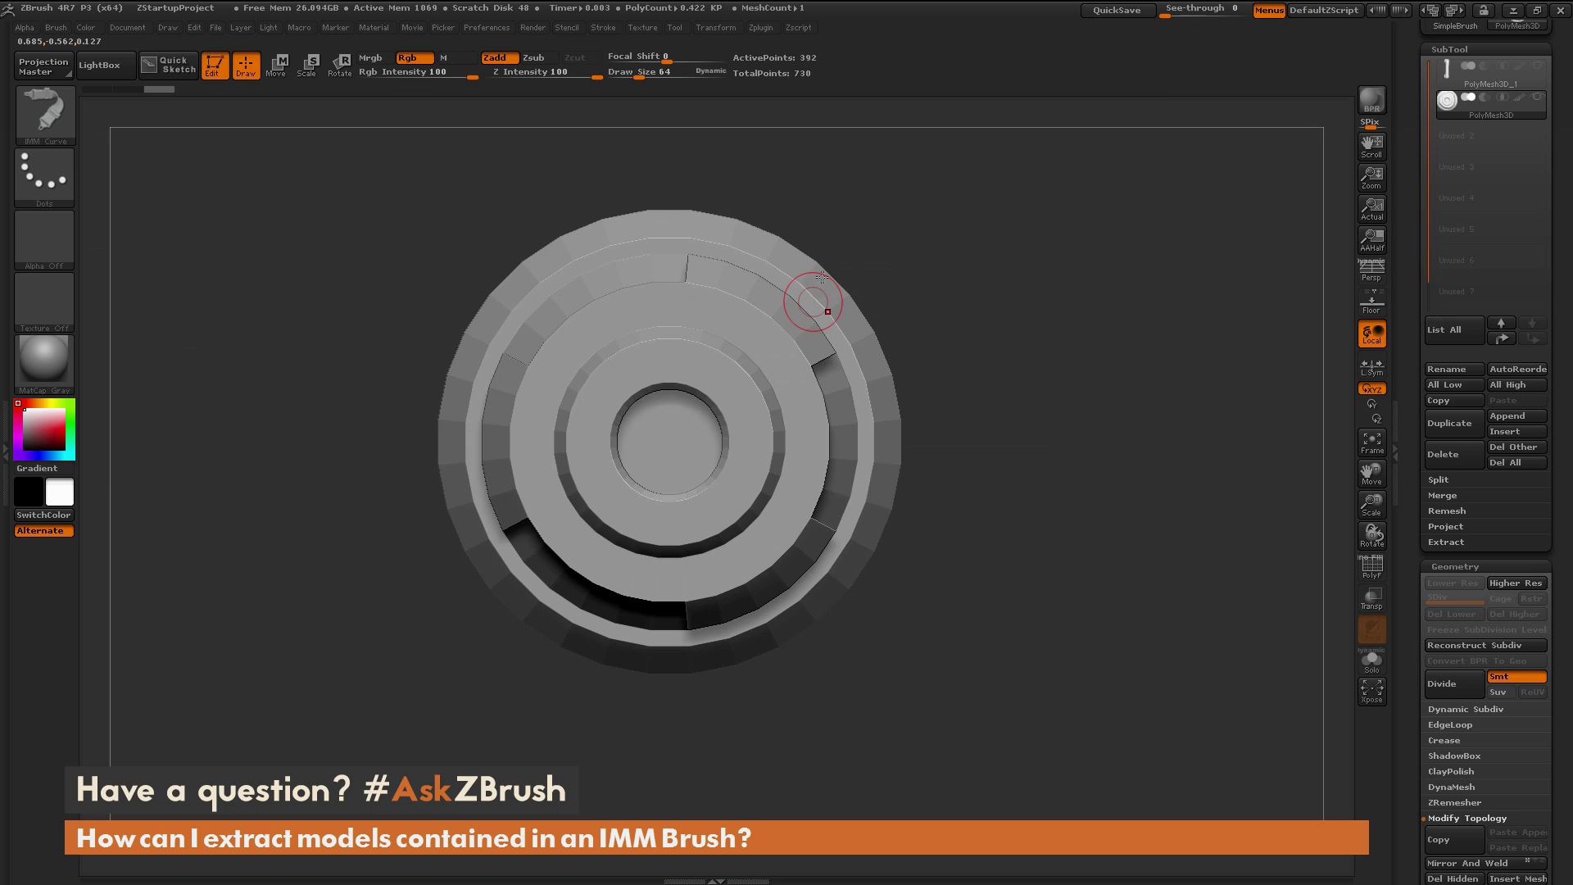
key(m)
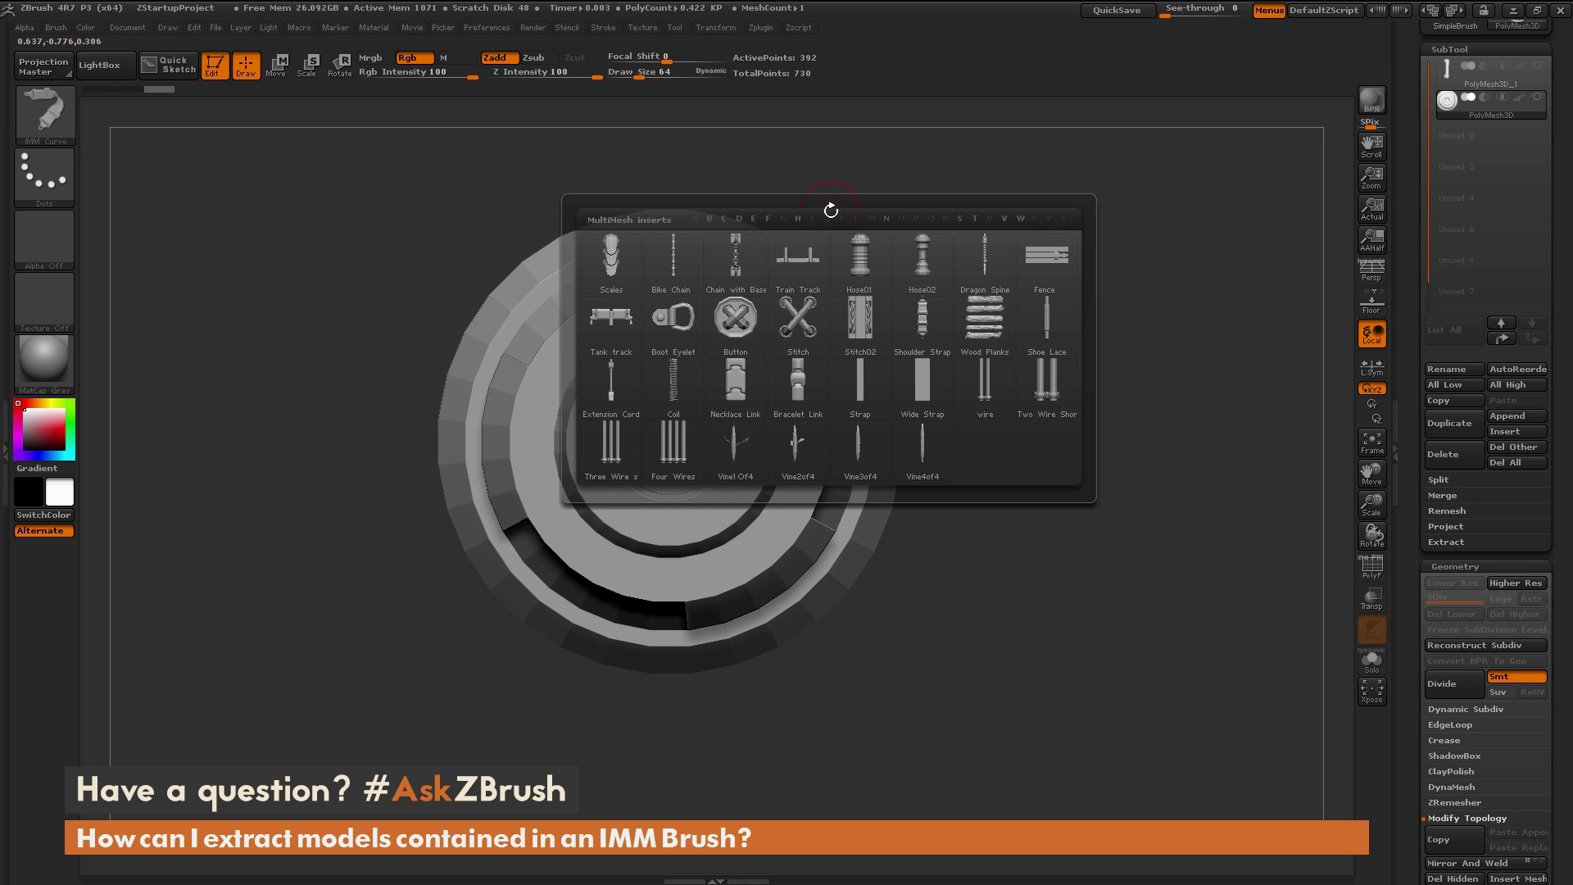
click(735, 455)
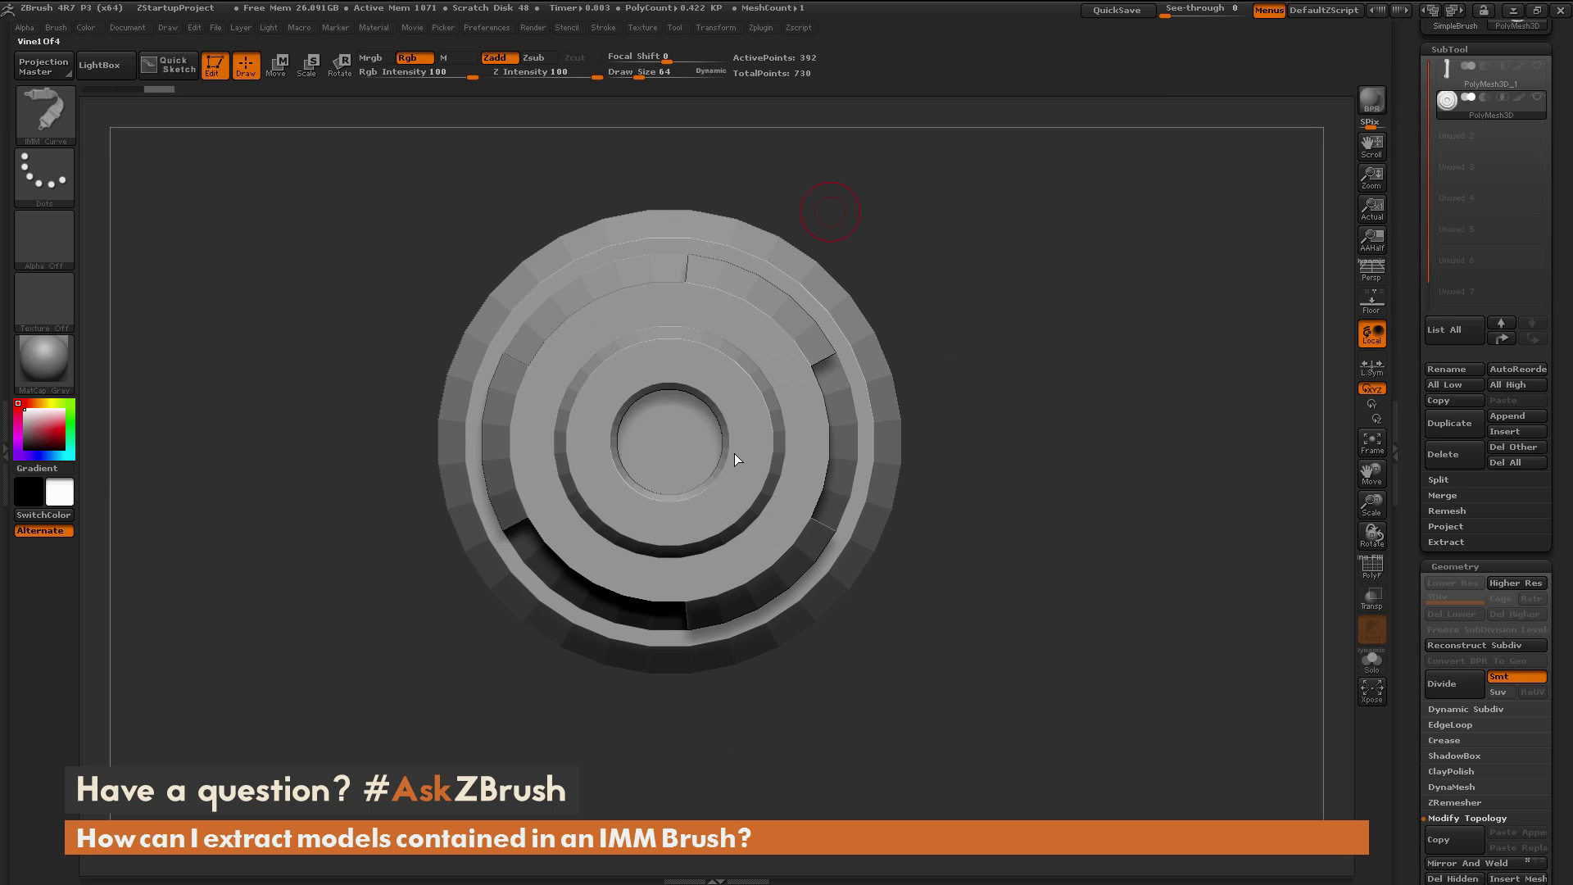
click(1449, 421)
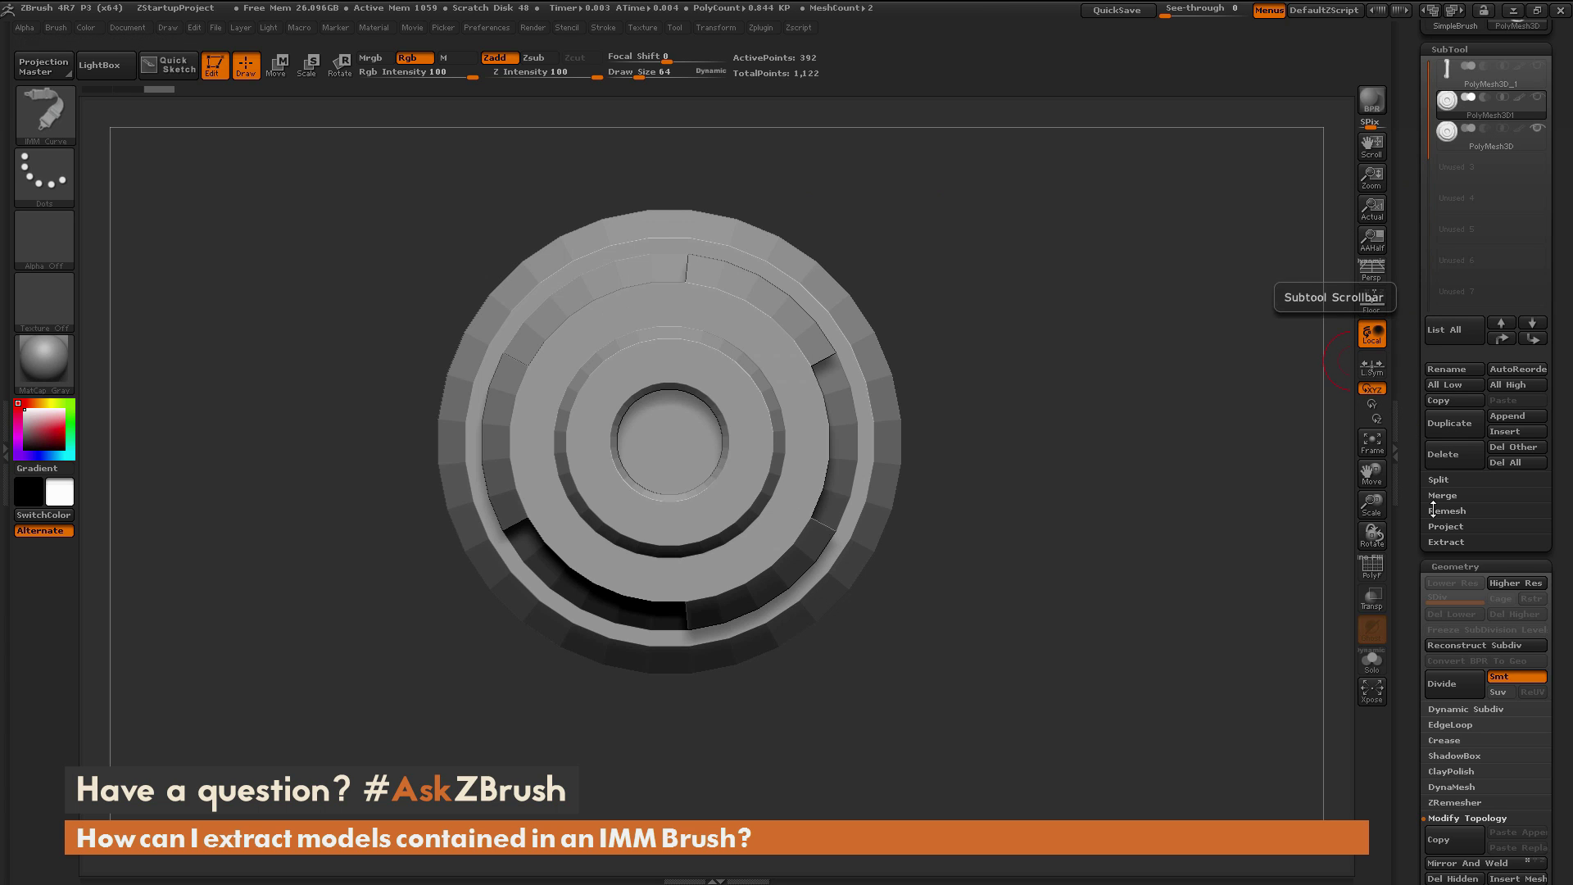
click(1420, 817)
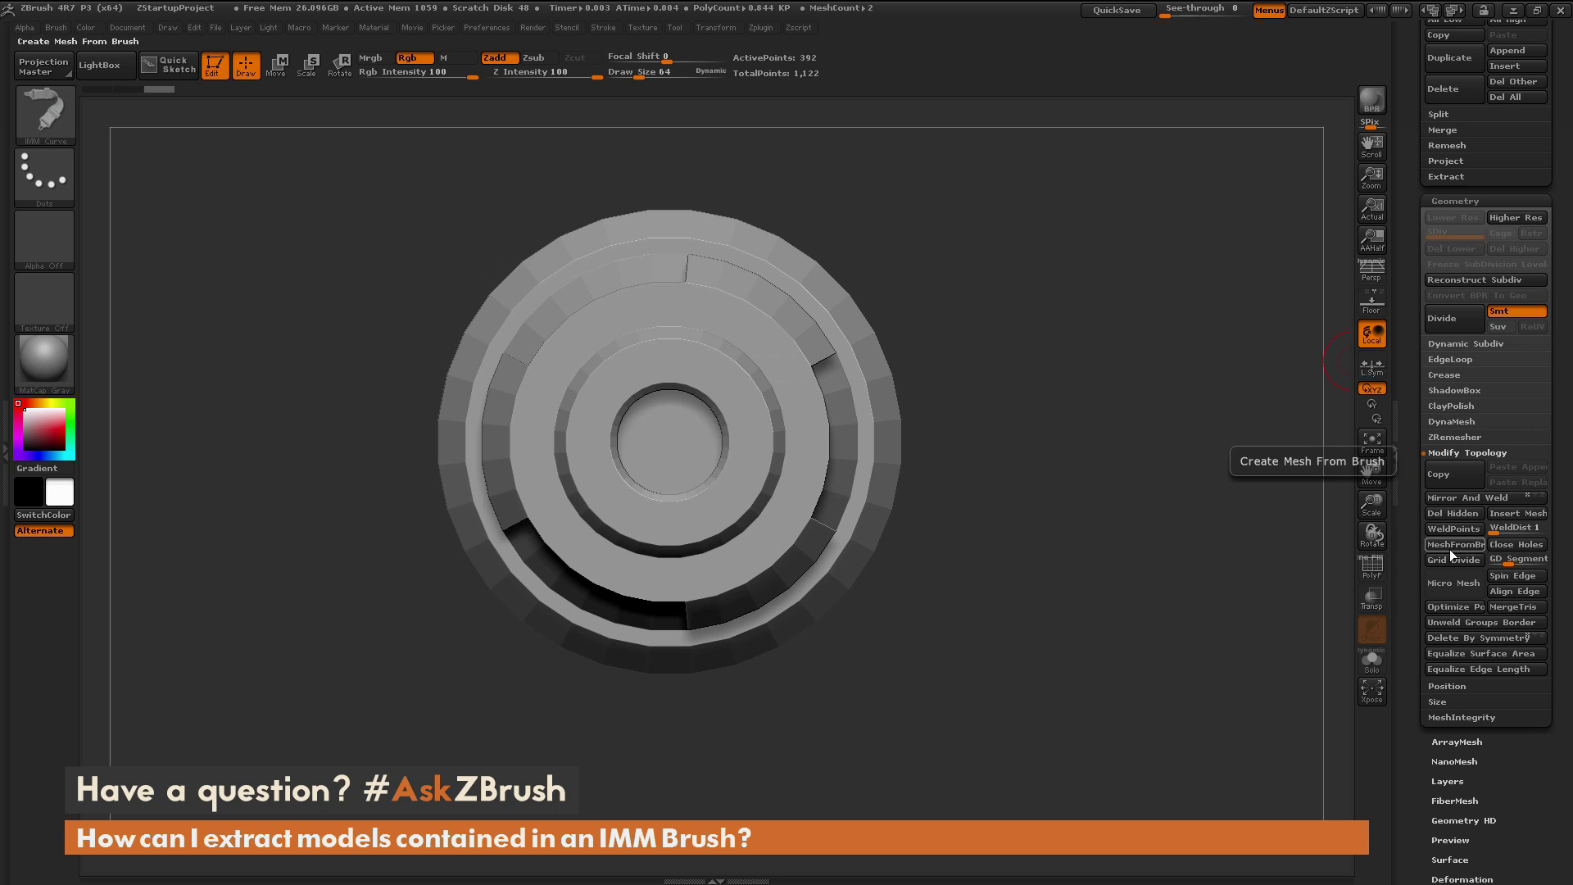
click(1448, 546)
- Solo the vine subtool with PolyF on and tumble it through several angles
click(1371, 659)
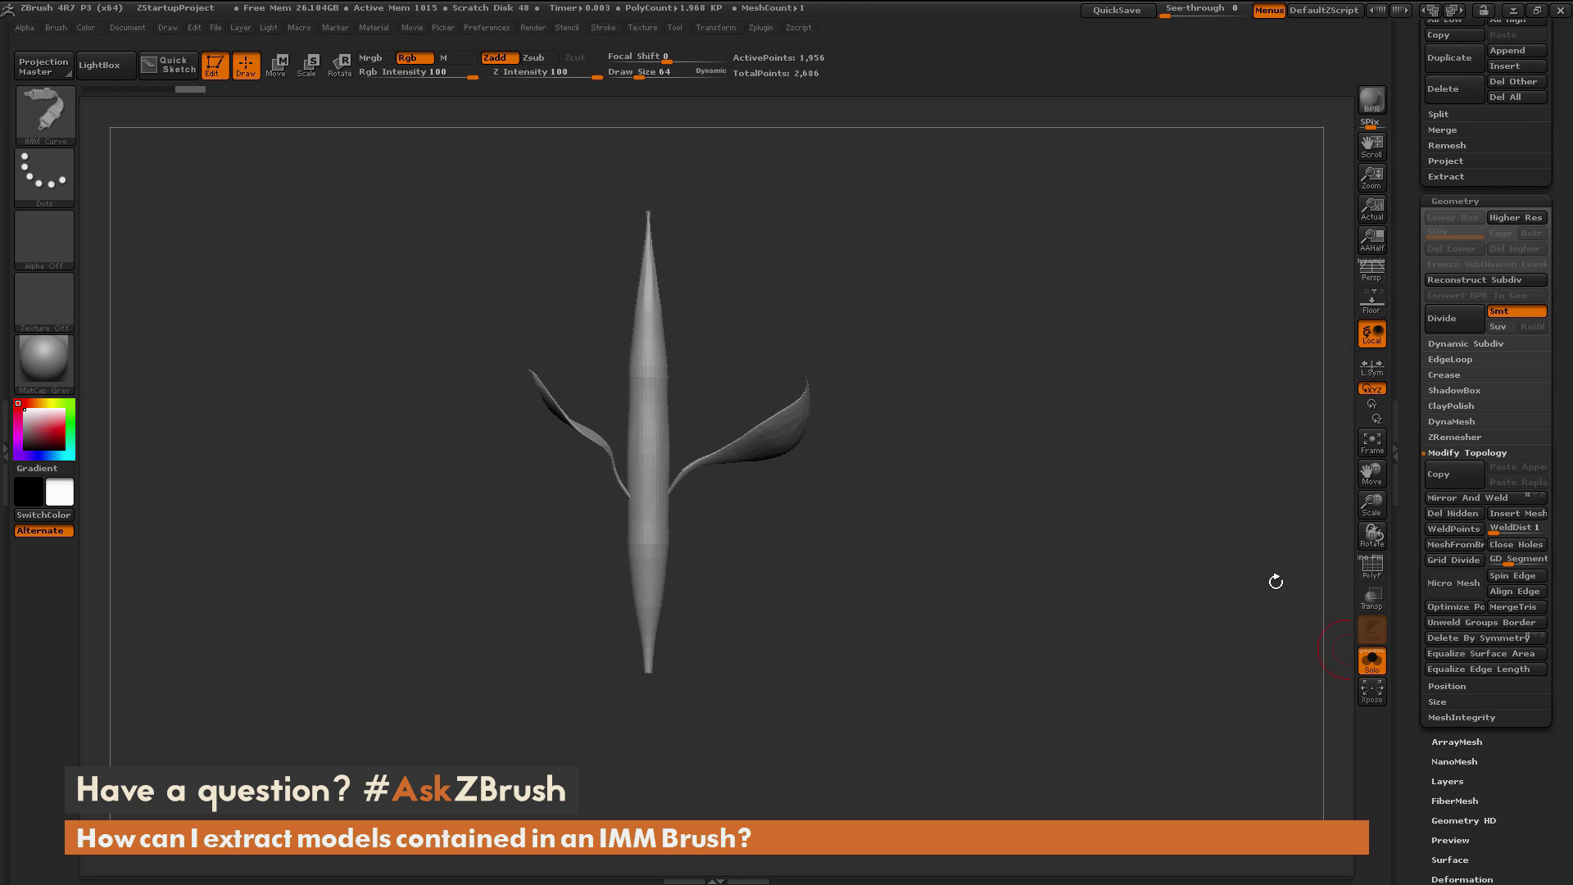
click(1371, 565)
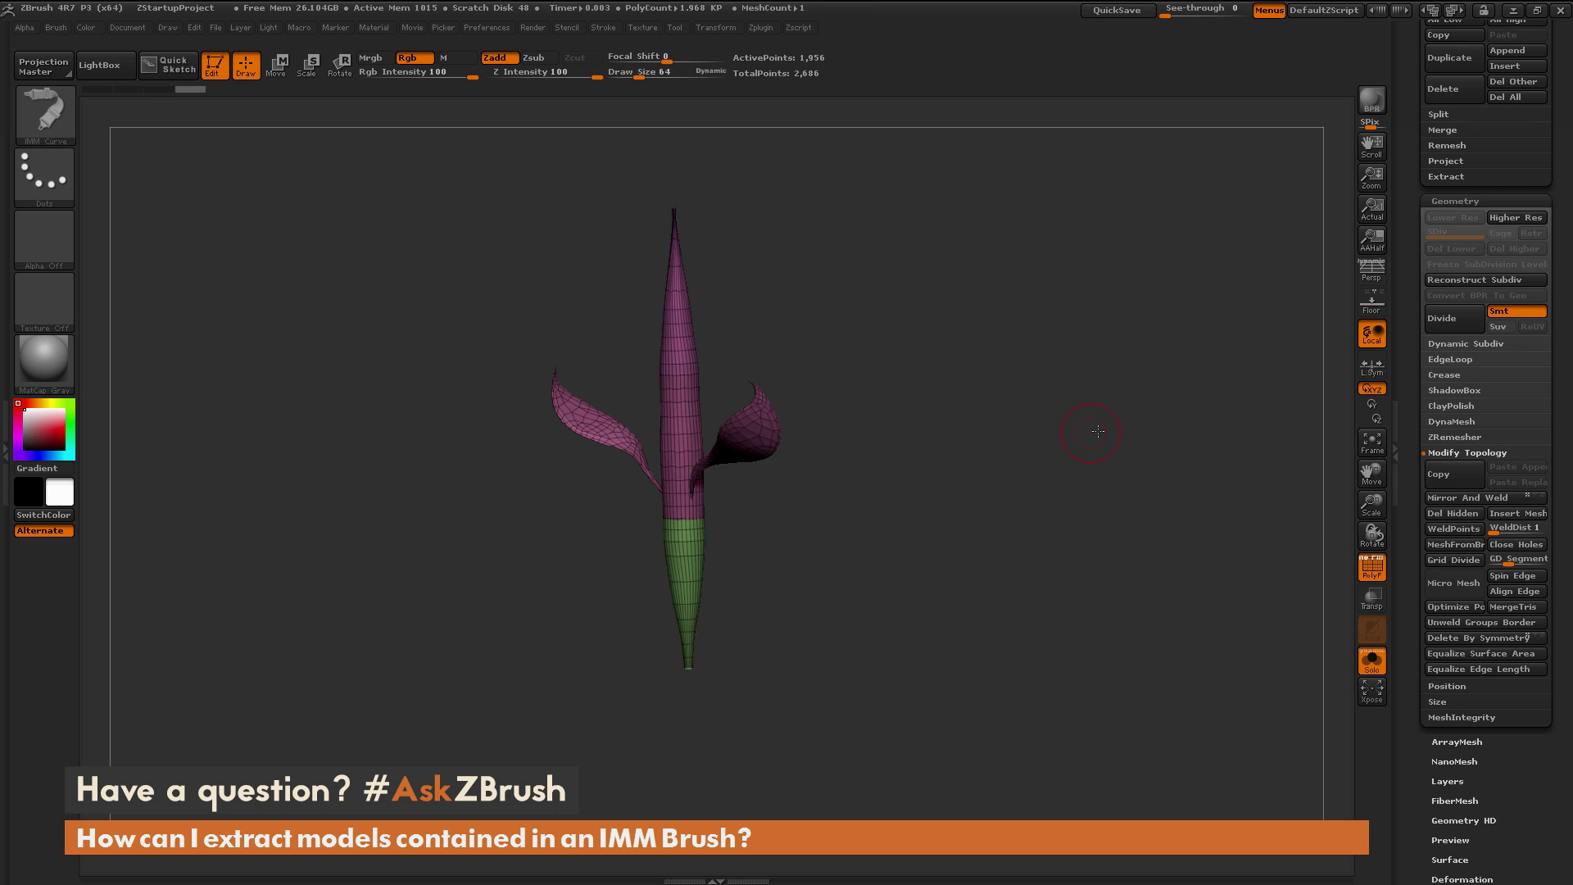
drag(1170, 469, 760, 288)
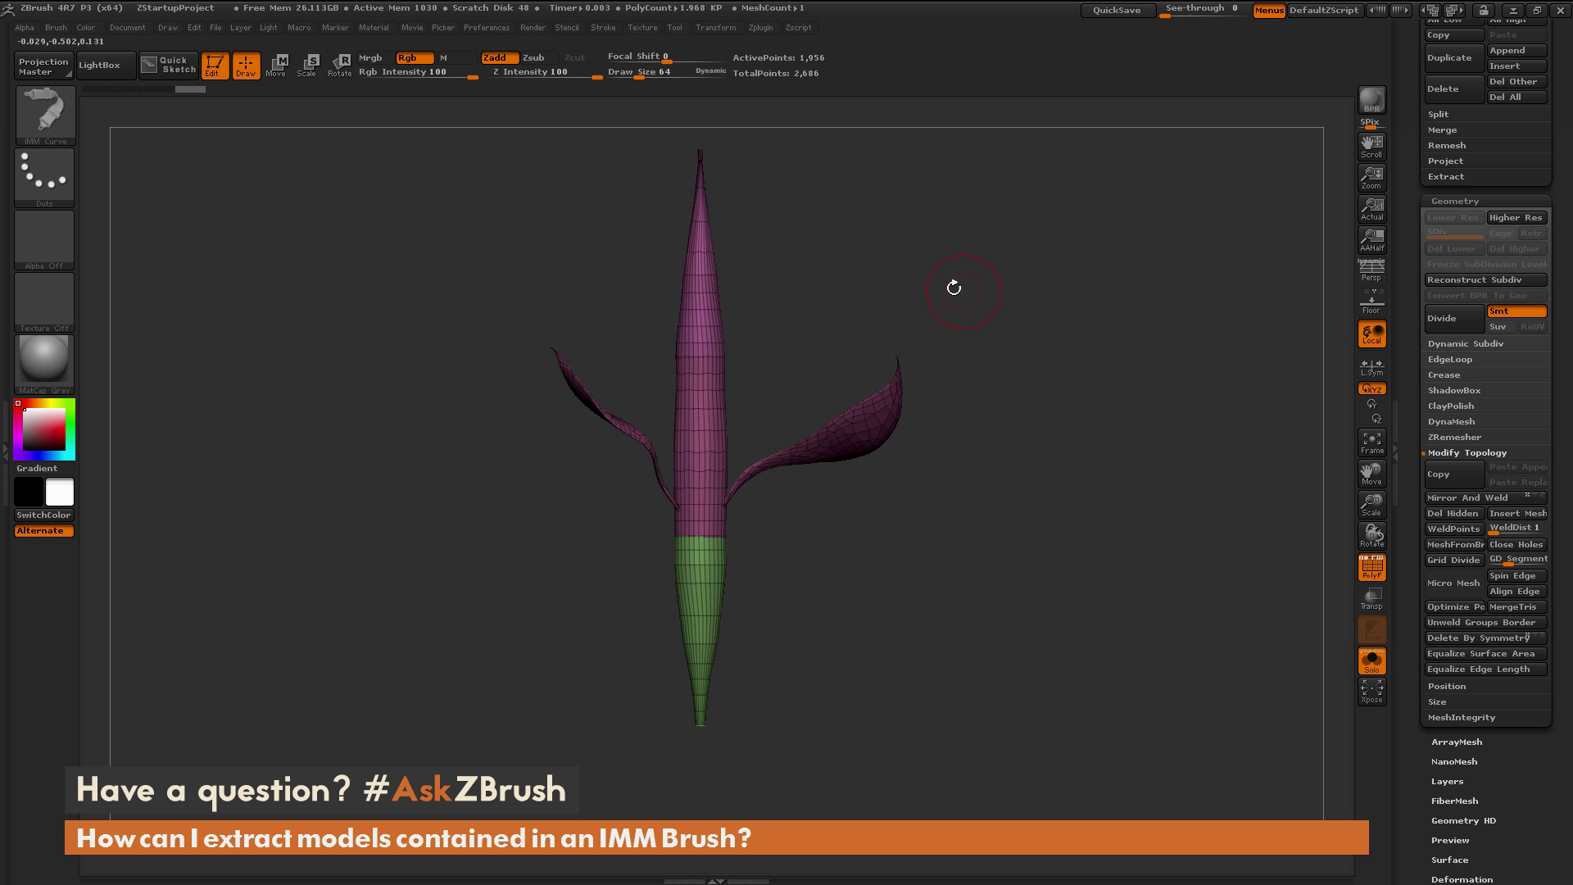
drag(1075, 542, 790, 216)
drag(1051, 414, 937, 388)
drag(892, 326, 926, 328)
drag(995, 645, 941, 590)
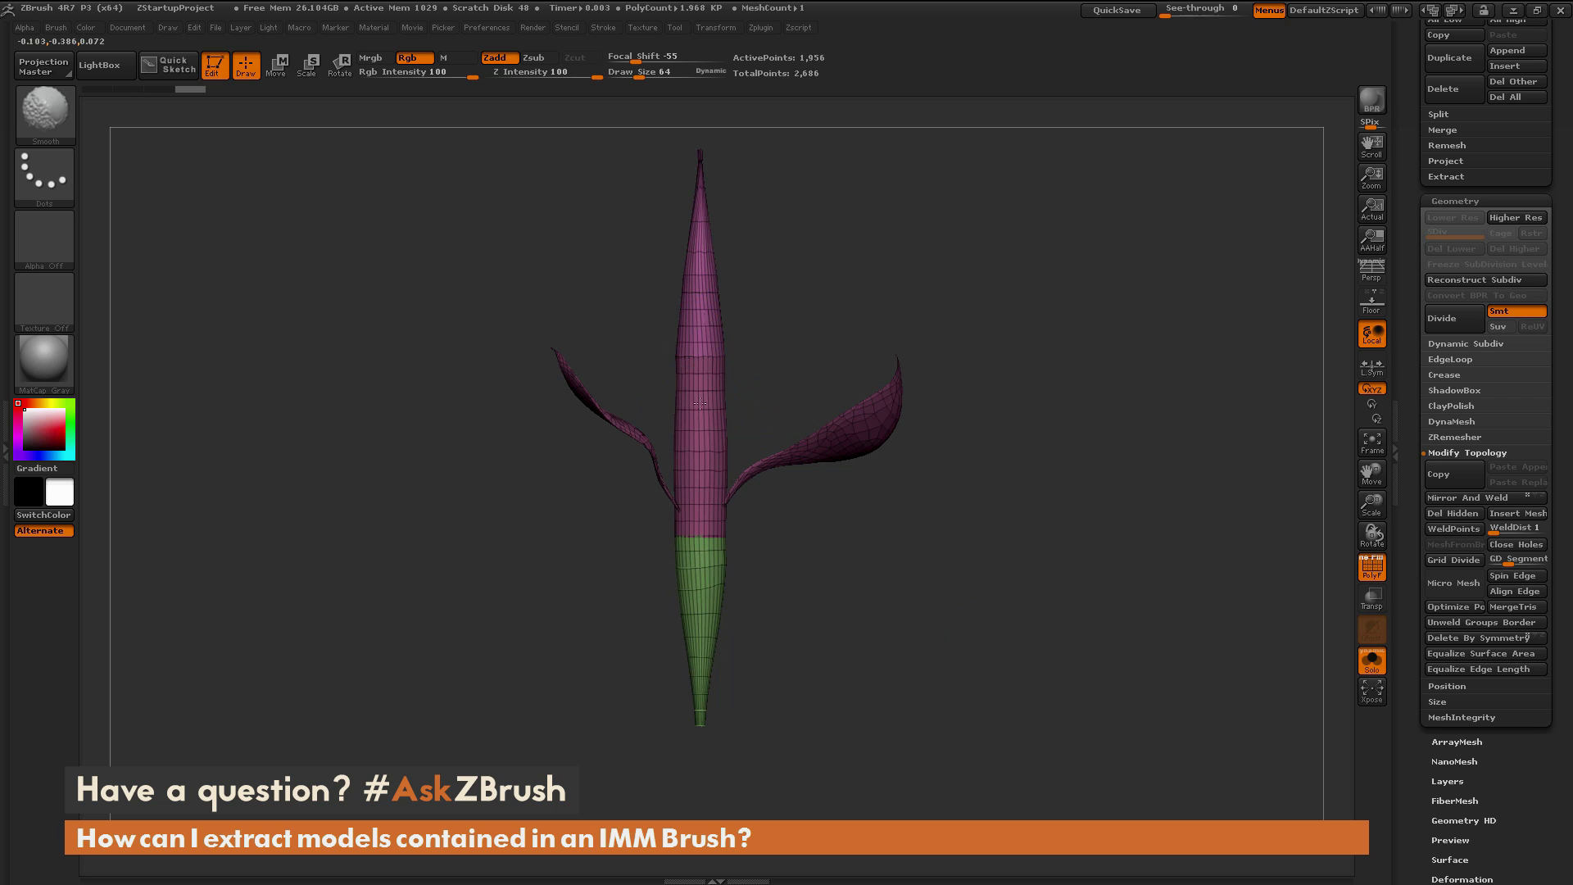
drag(875, 243, 445, 395)
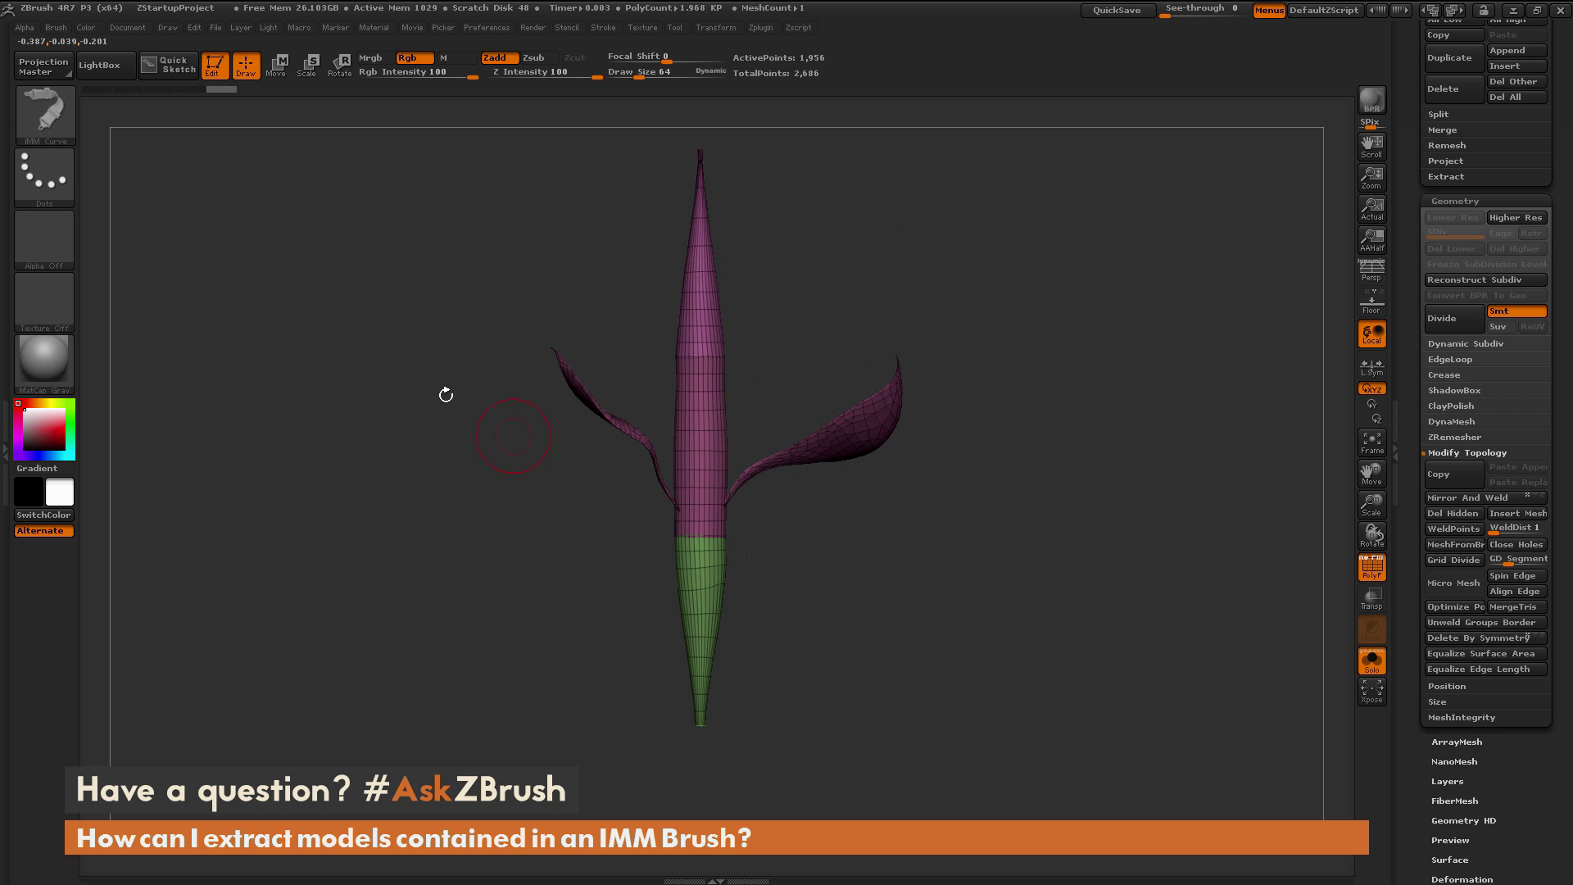
- Turn PolyF off and bring the vine back to a straight front view
click(59, 28)
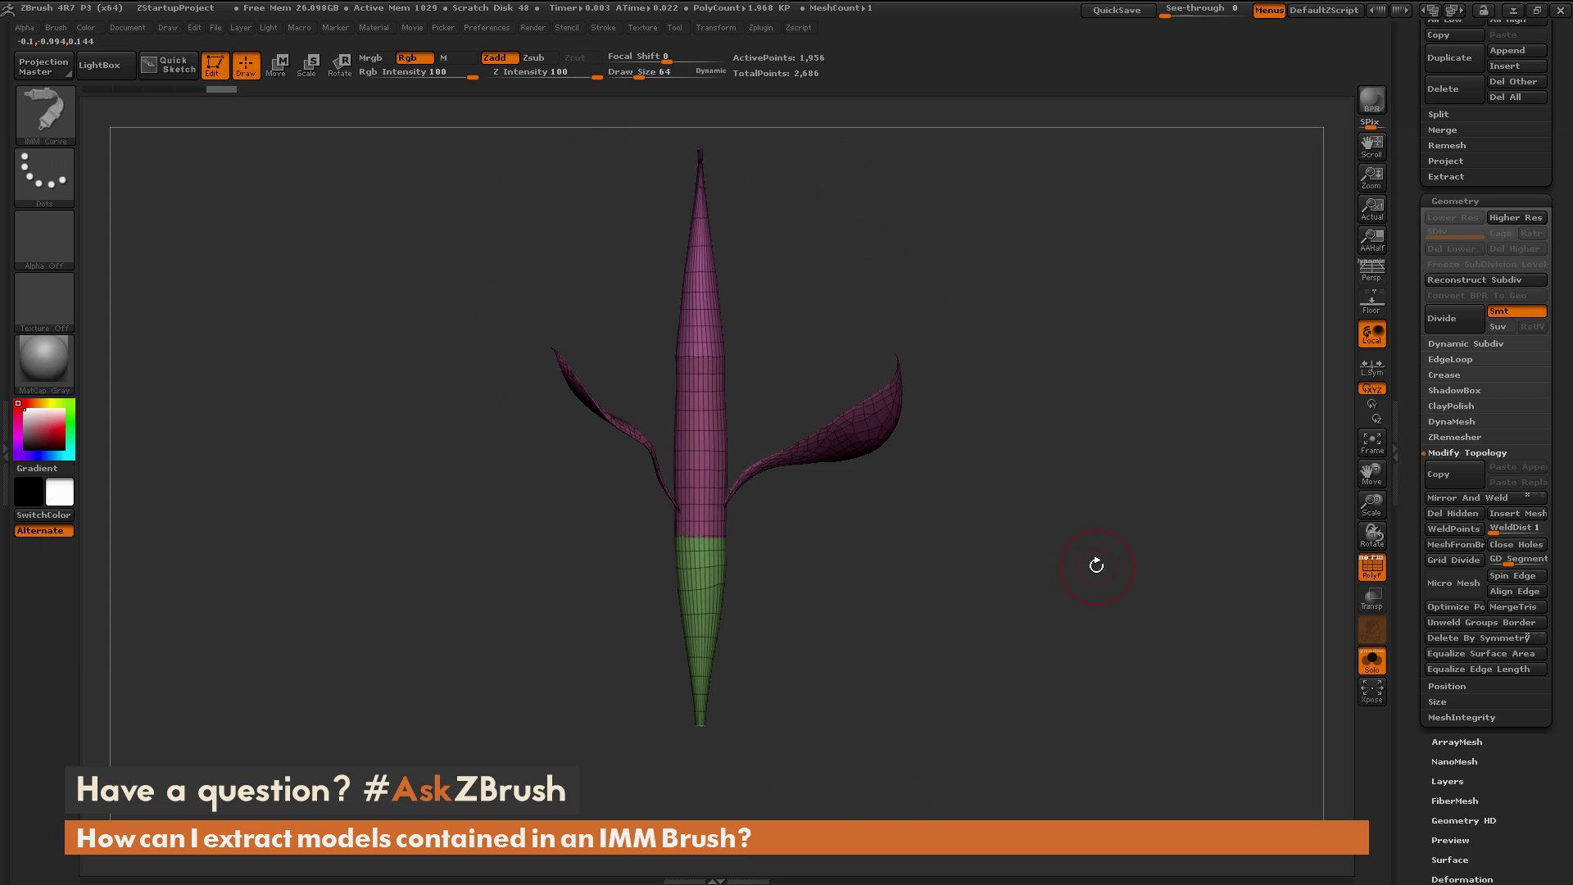
mouse_move(1103, 580)
mouse_down()
mouse_move(1071, 558)
mouse_move(1102, 562)
mouse_up()
click(1357, 564)
mouse_move(983, 351)
mouse_down()
mouse_move(1030, 323)
mouse_move(976, 331)
mouse_up()
mouse_move(1079, 361)
mouse_down()
mouse_move(1066, 328)
mouse_move(1169, 413)
mouse_up()
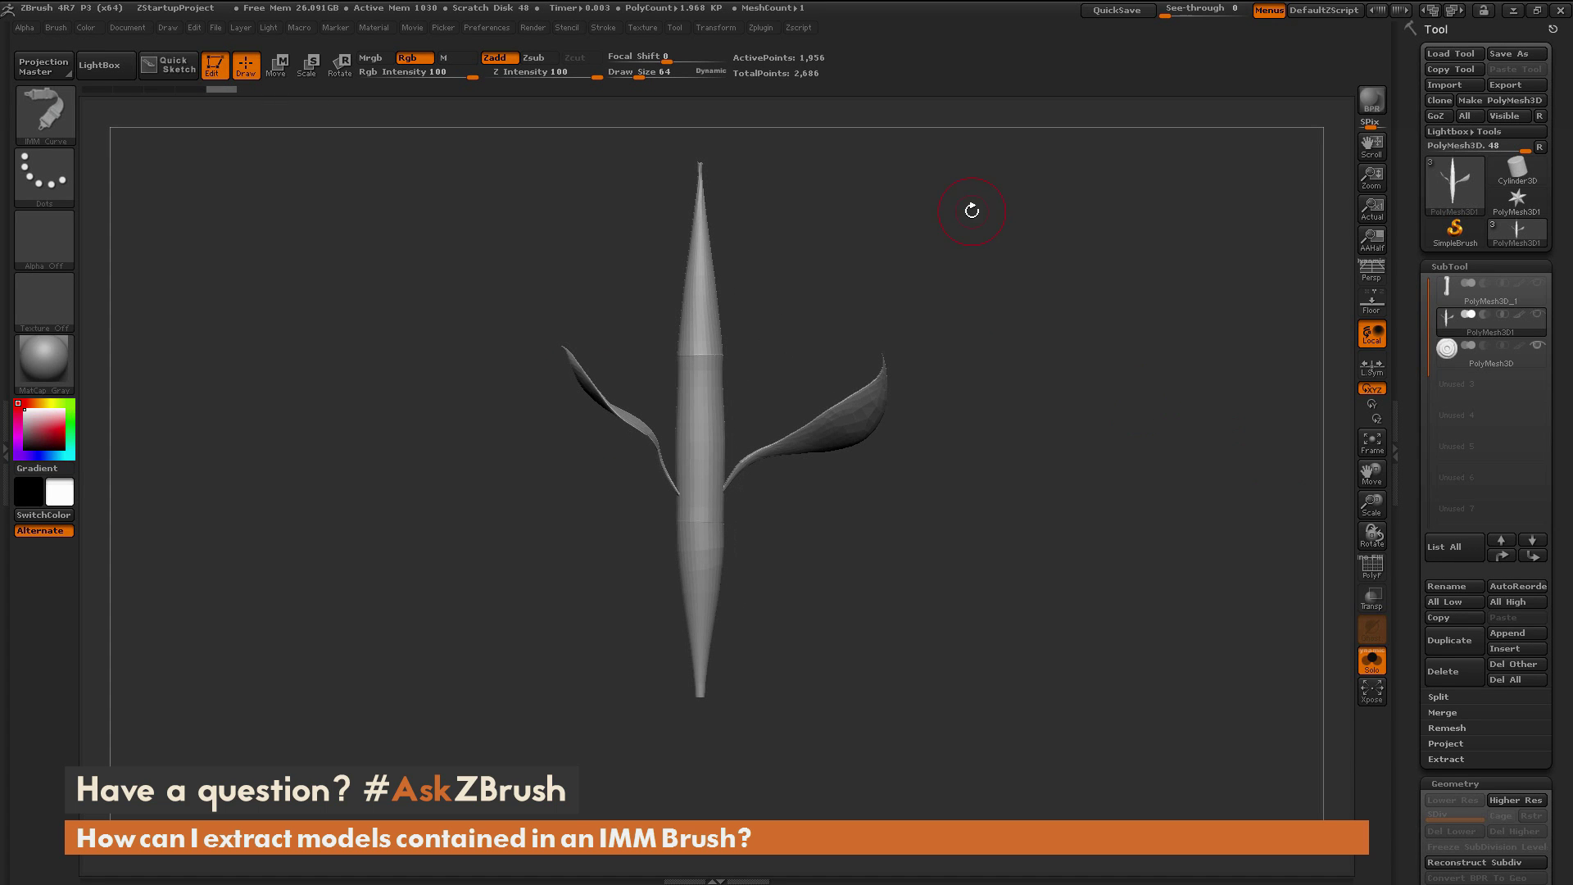
- Convert the Boot Eyelet insert into mesh geometry with MeshFromBrush
key(m)
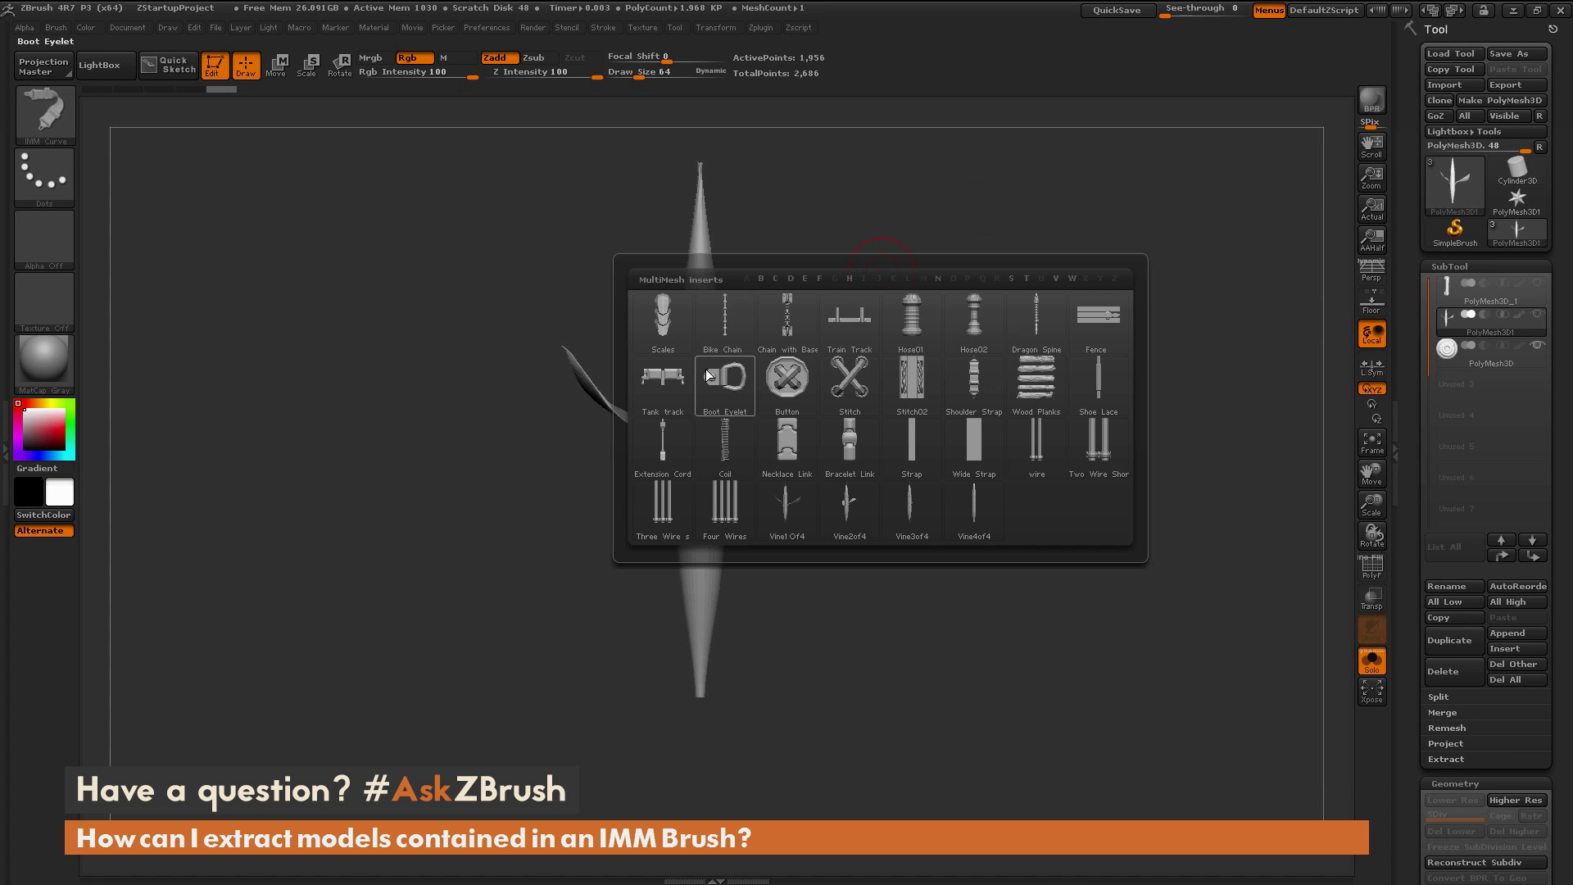
click(719, 394)
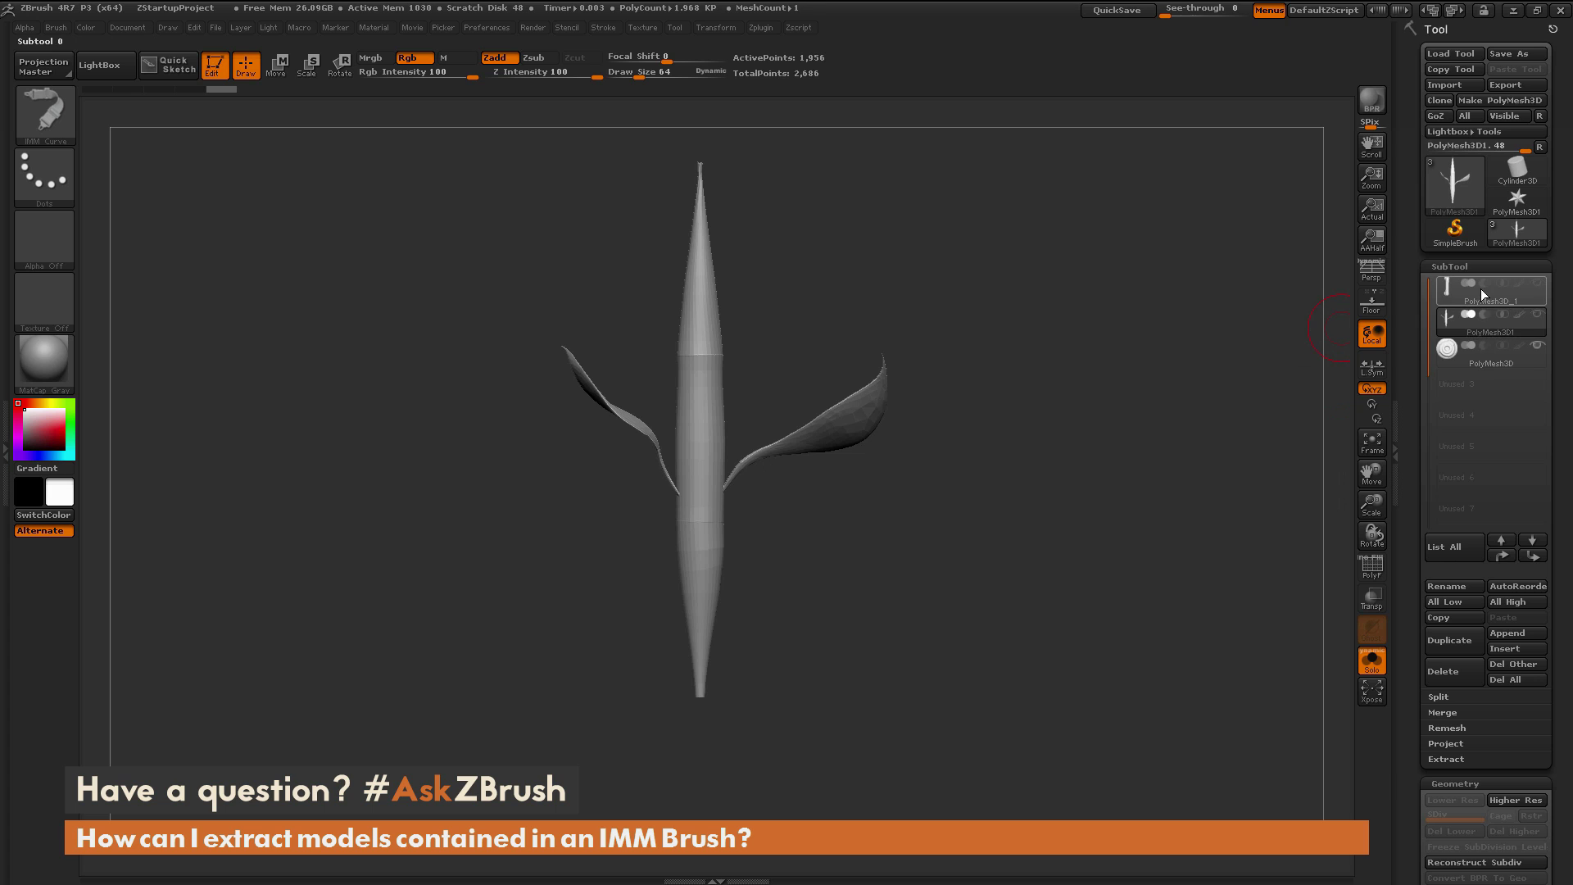
drag(1406, 502, 1406, 238)
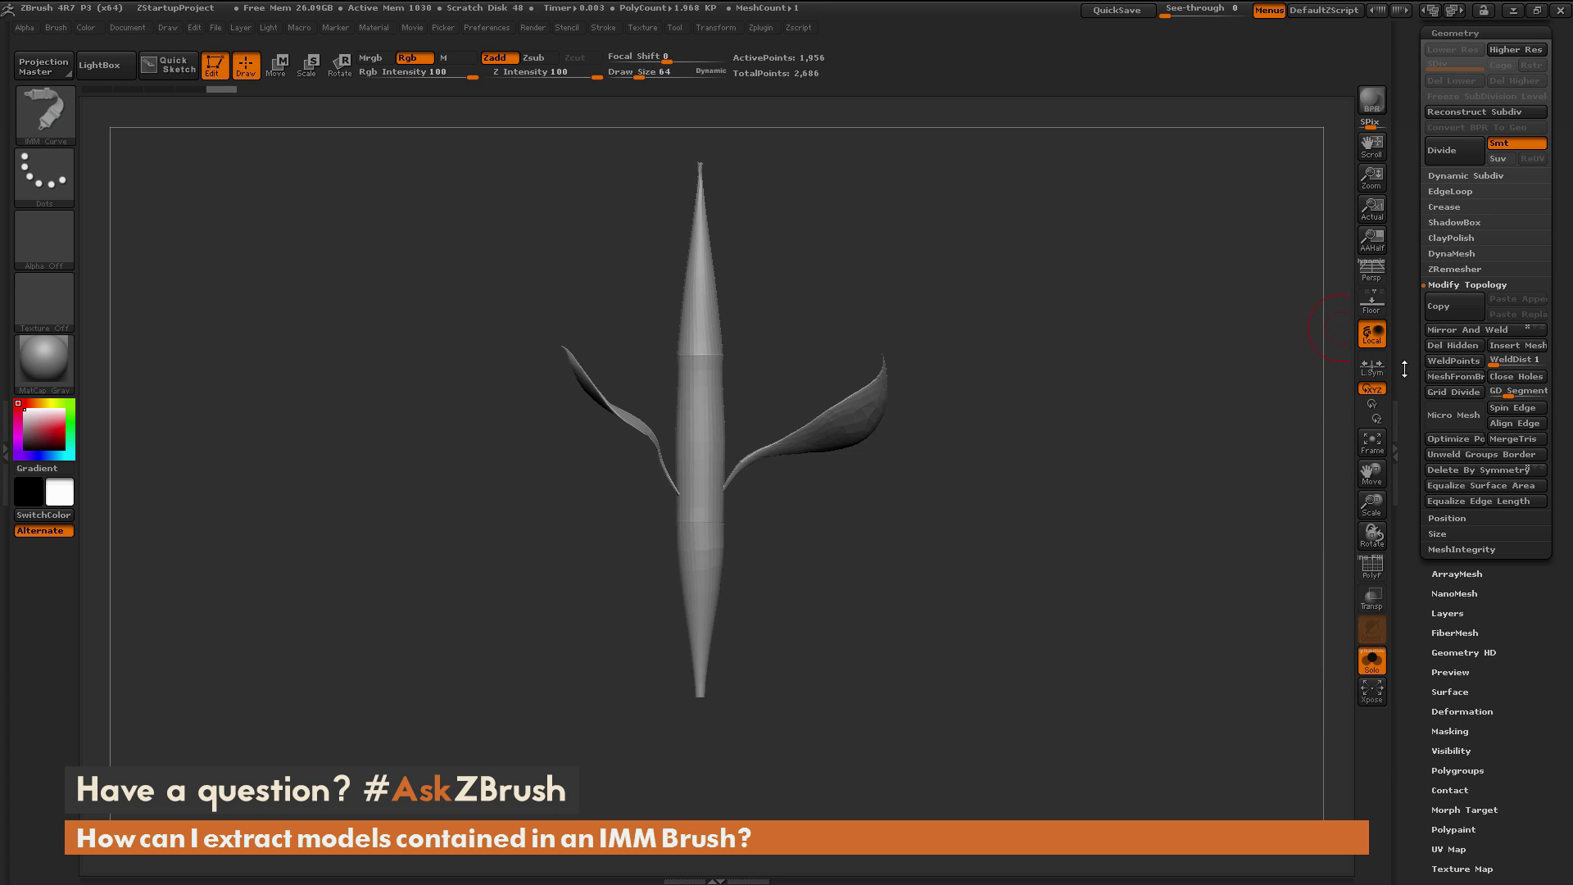
click(1455, 376)
- Inspect the eyelet bracket with PolyF toggled and tilt it into a three-quarter view
drag(1176, 404, 1228, 561)
click(1372, 566)
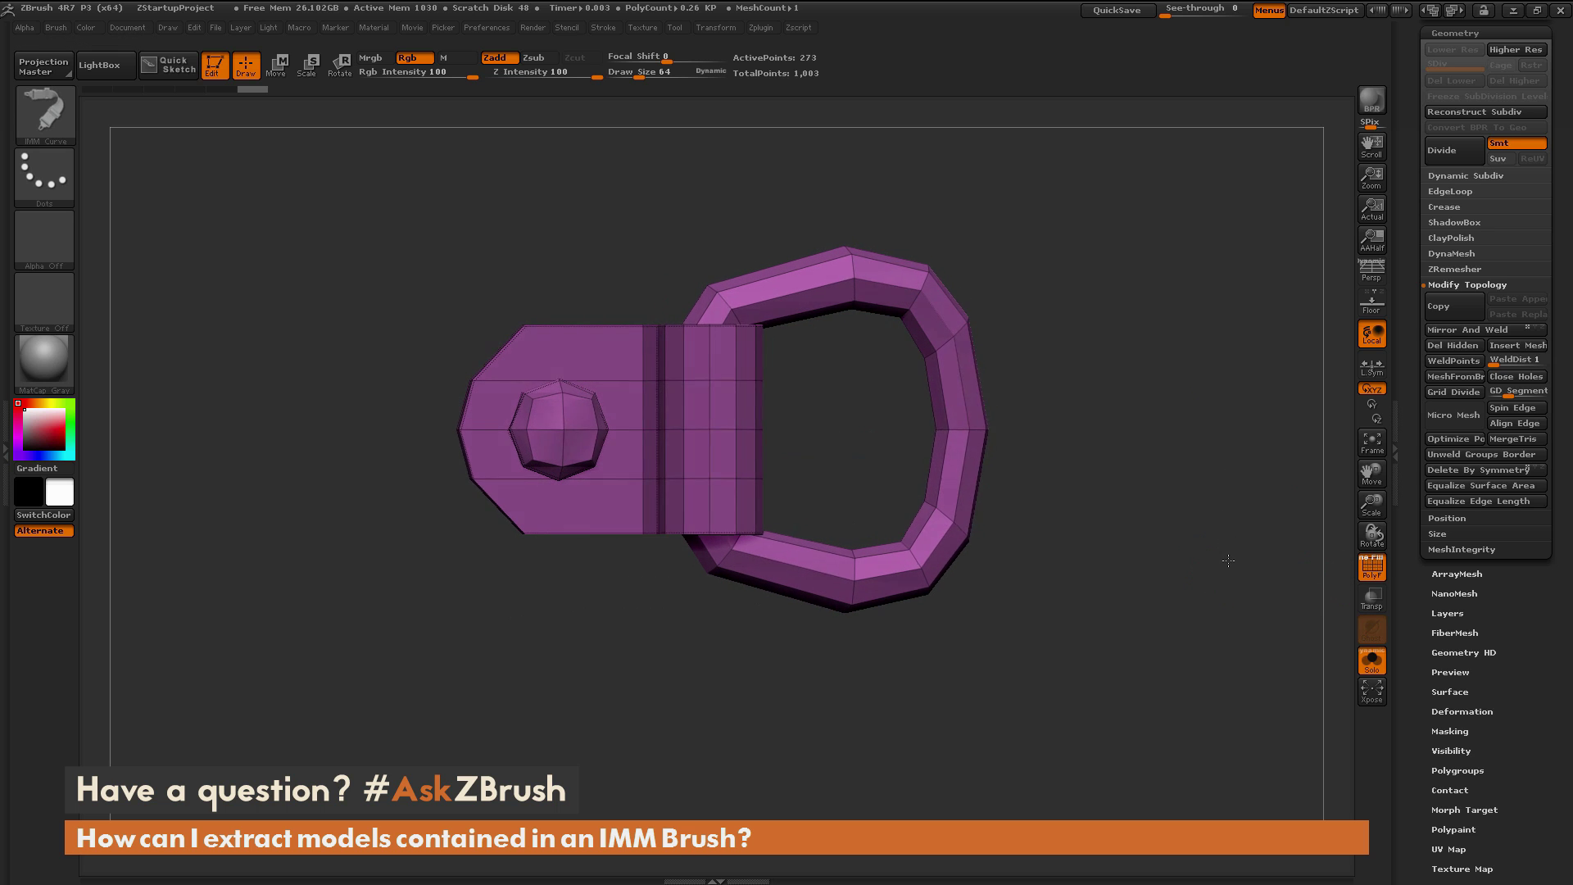
click(1373, 566)
drag(1258, 380, 1168, 440)
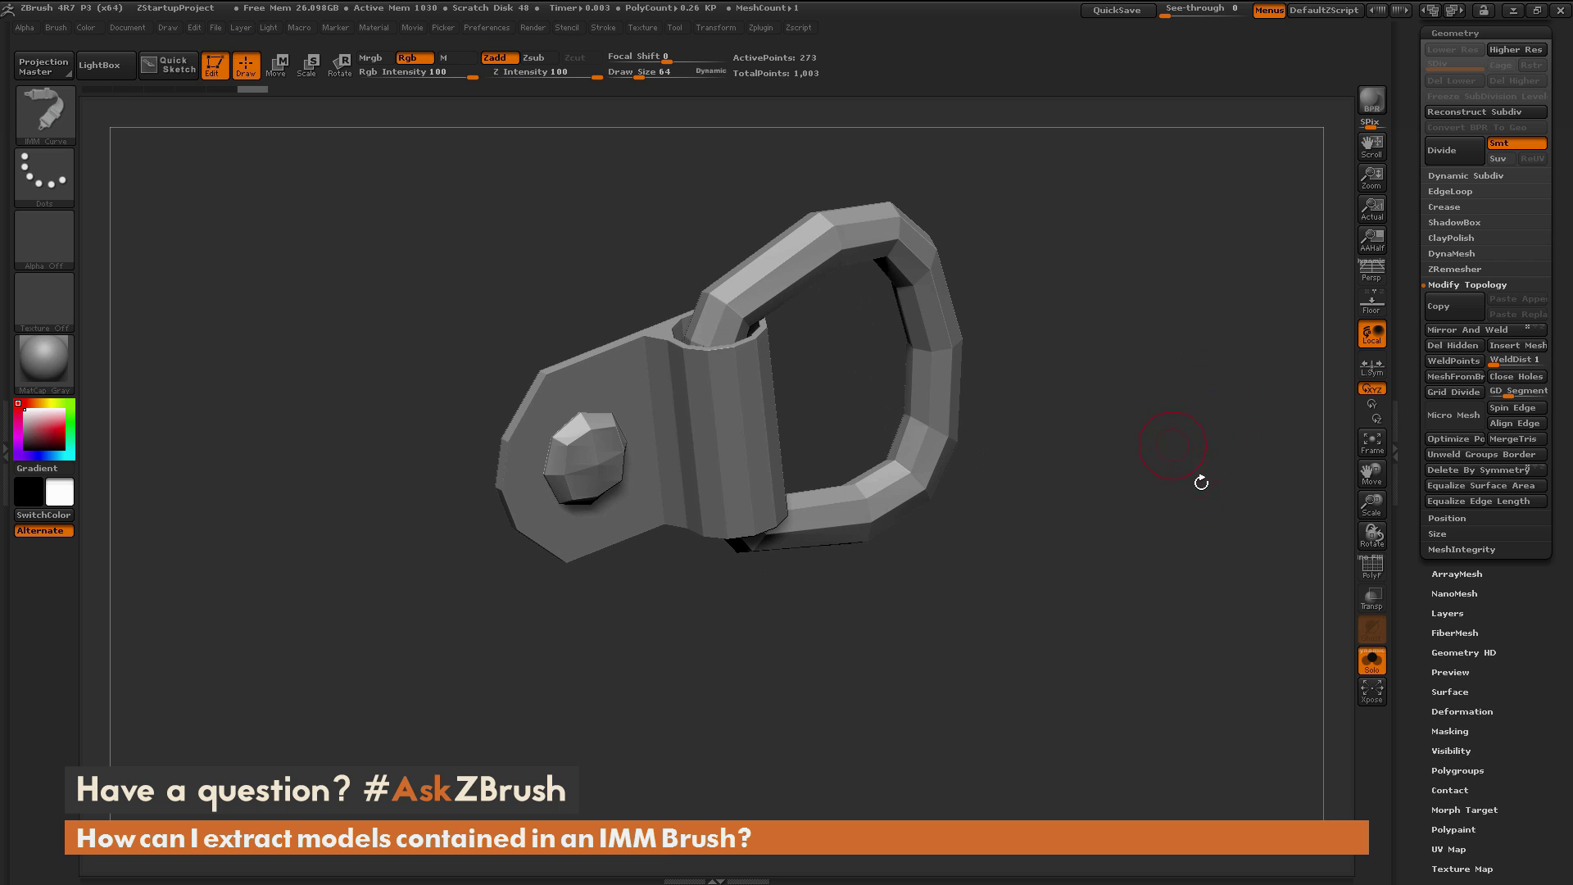